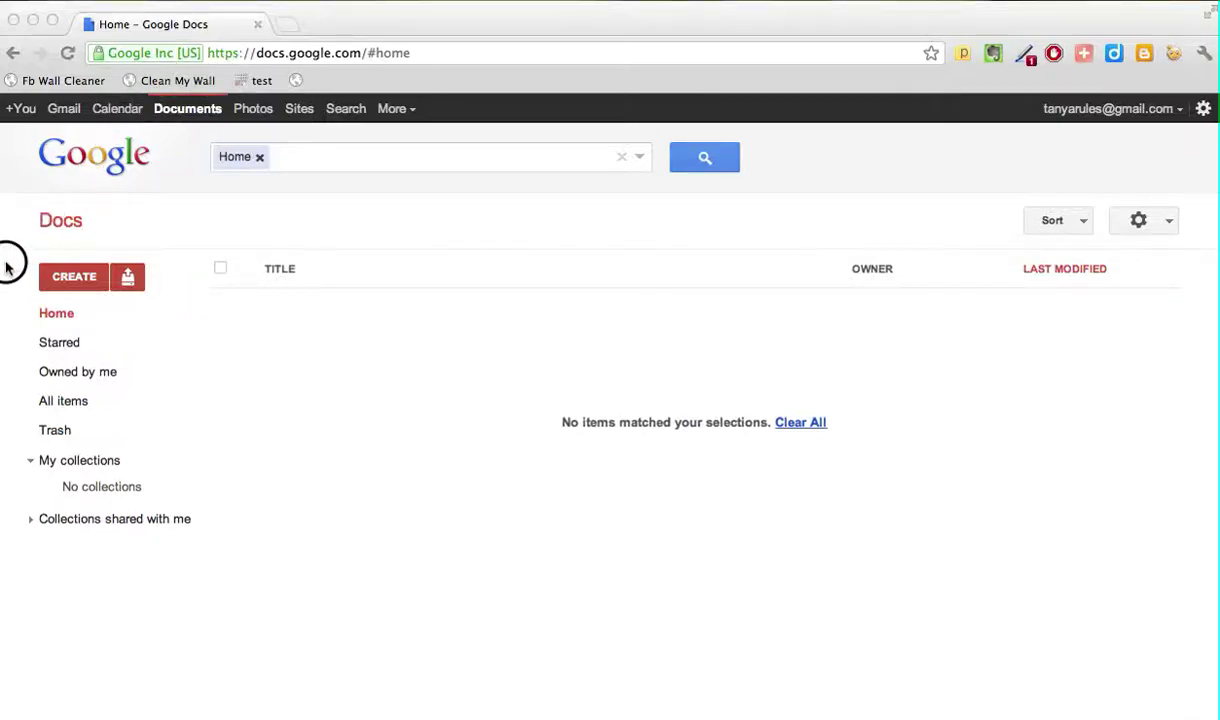
Step: Go to Google Docs and create a new blank spreadsheet
click(294, 53)
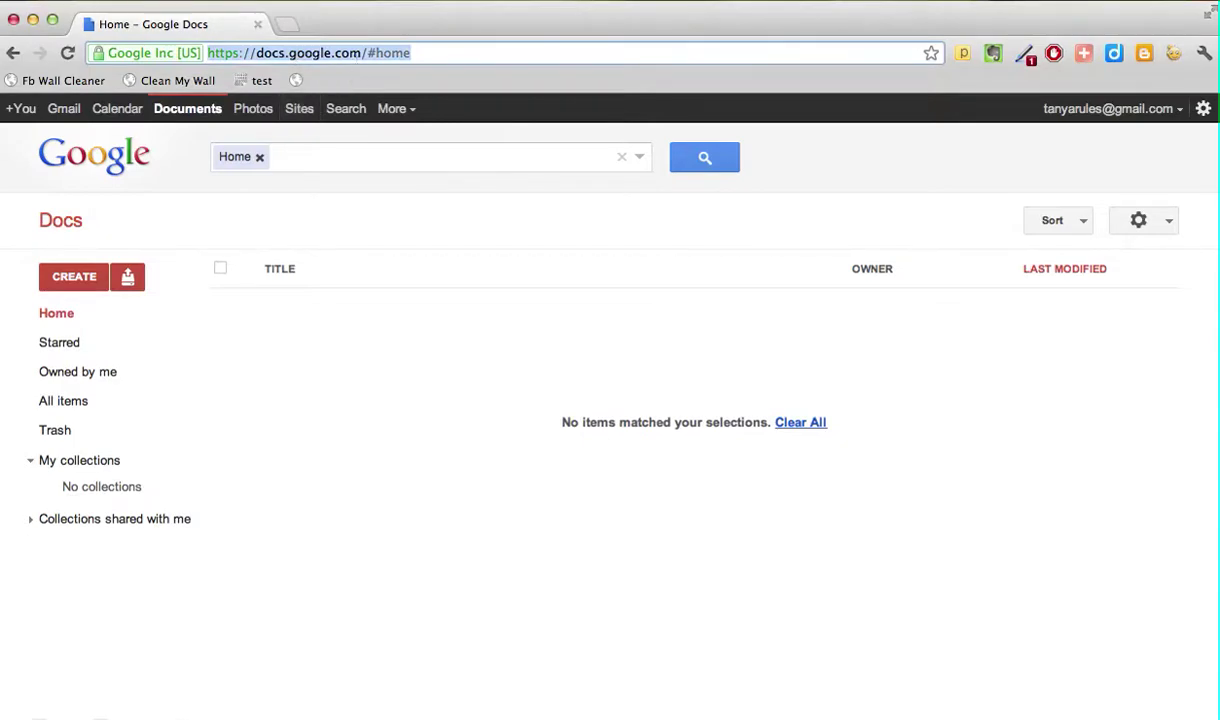
text(docs.)
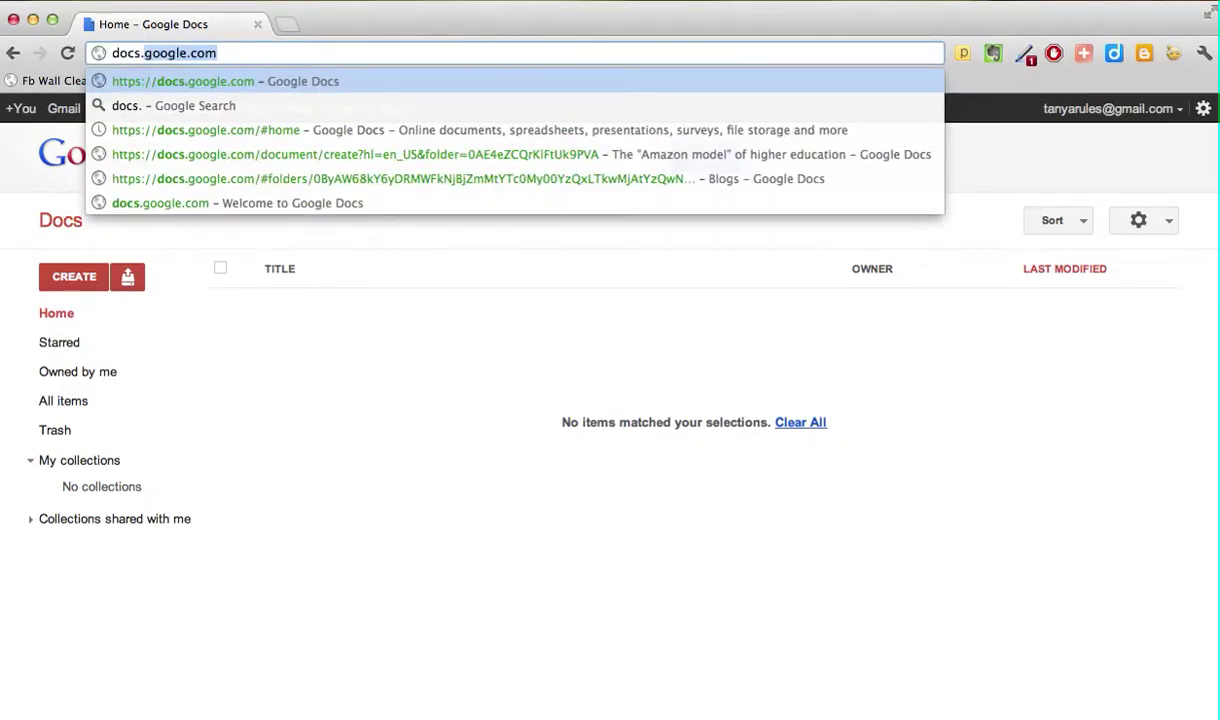
key(Return)
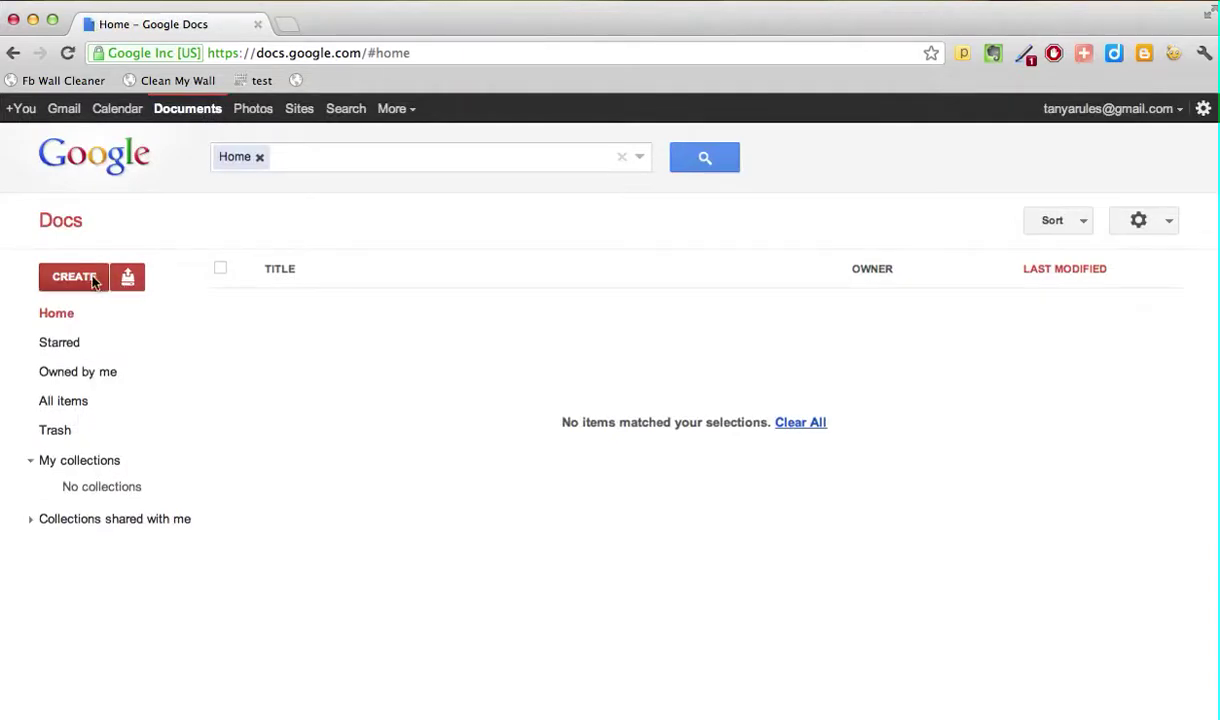
click(85, 285)
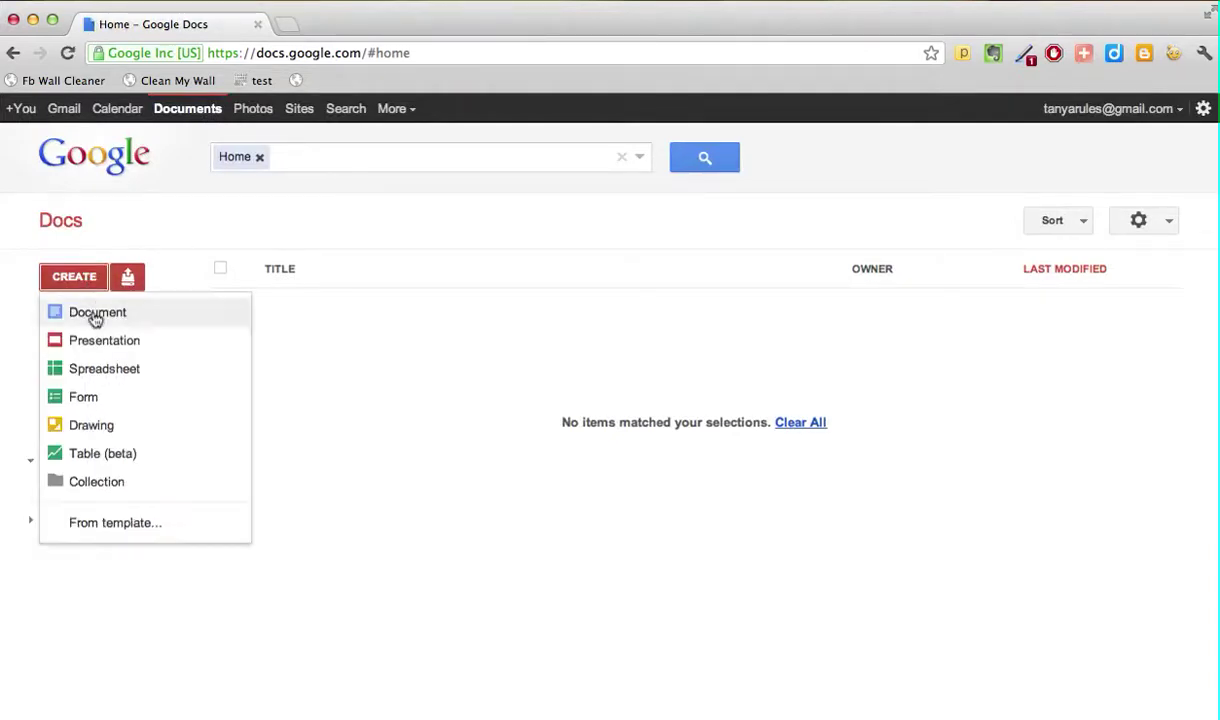
click(106, 376)
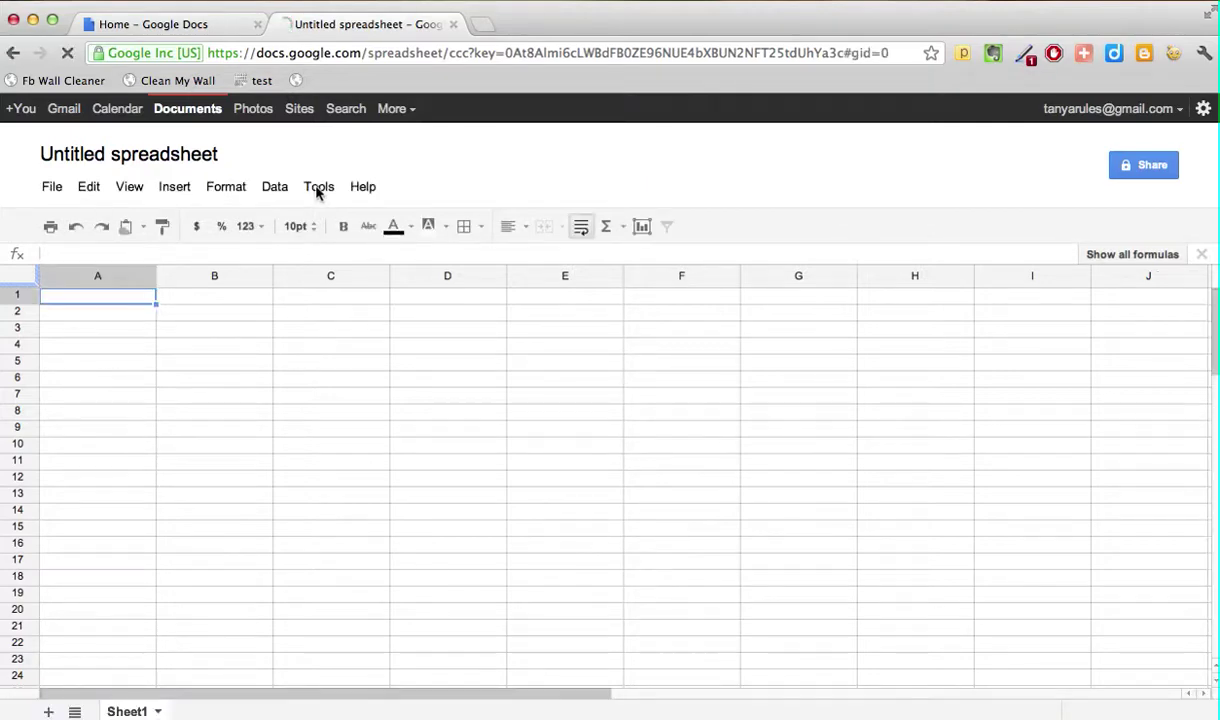
Step: Create a new form linked to the spreadsheet via Tools > Form
click(317, 189)
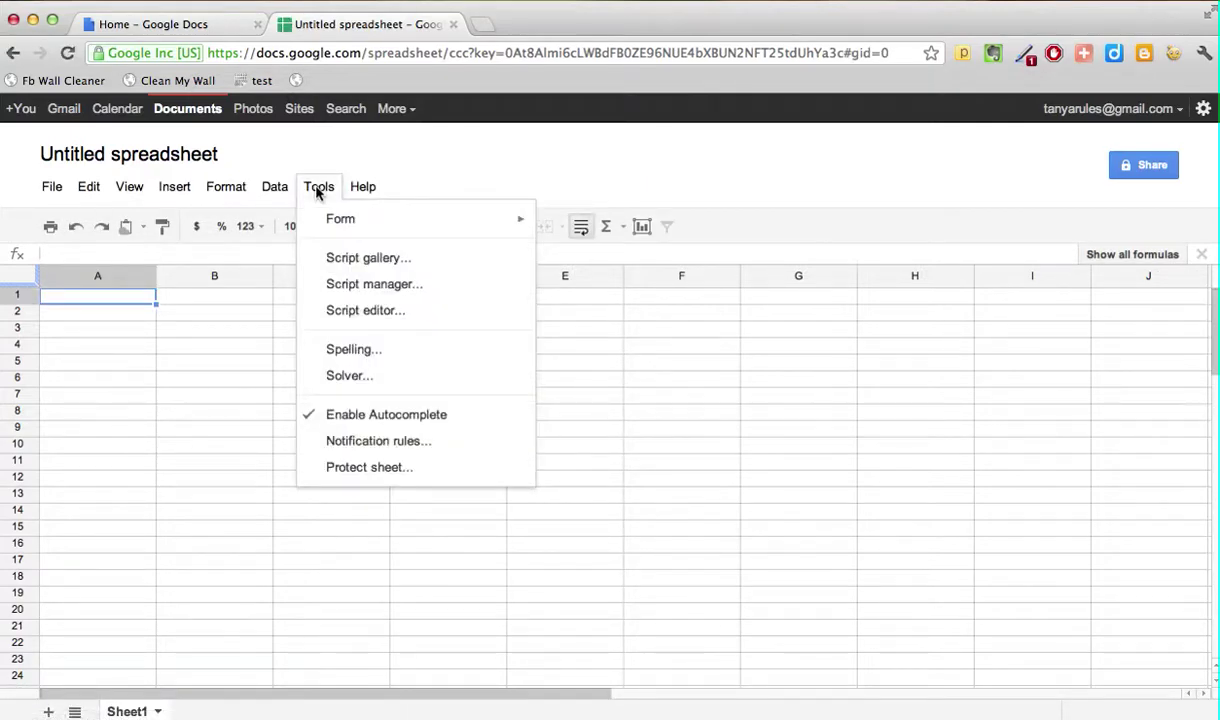
mouse_move(336, 222)
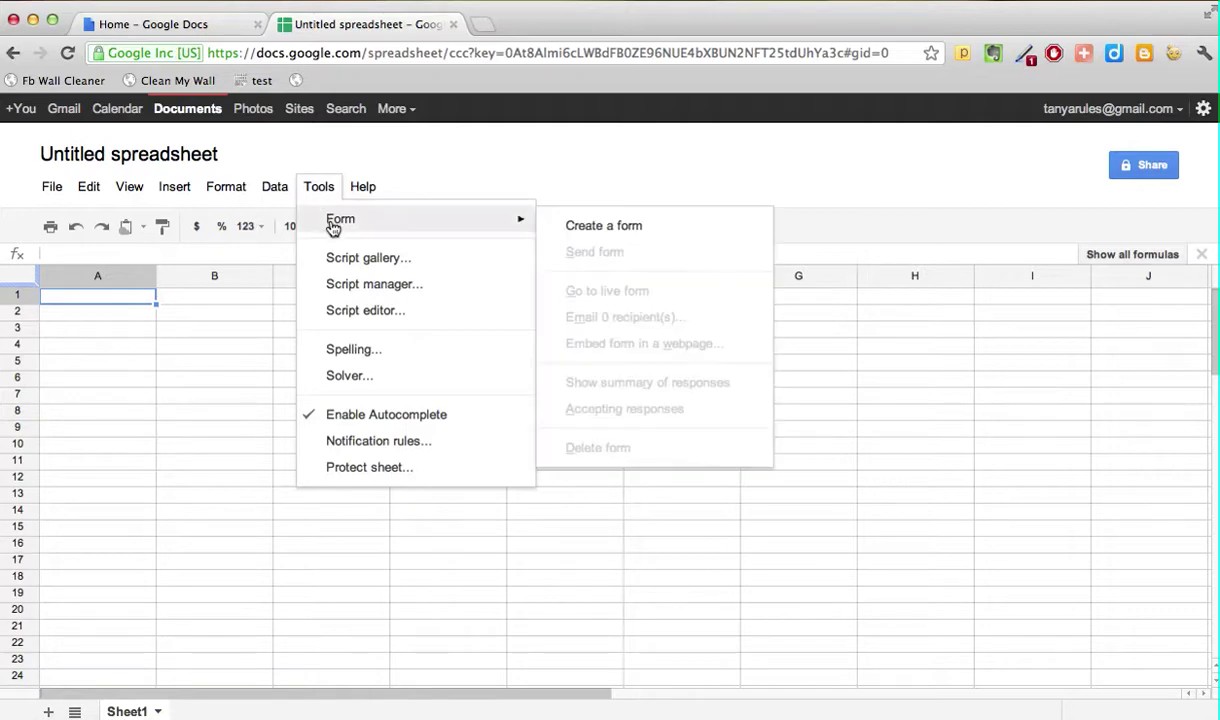
click(593, 228)
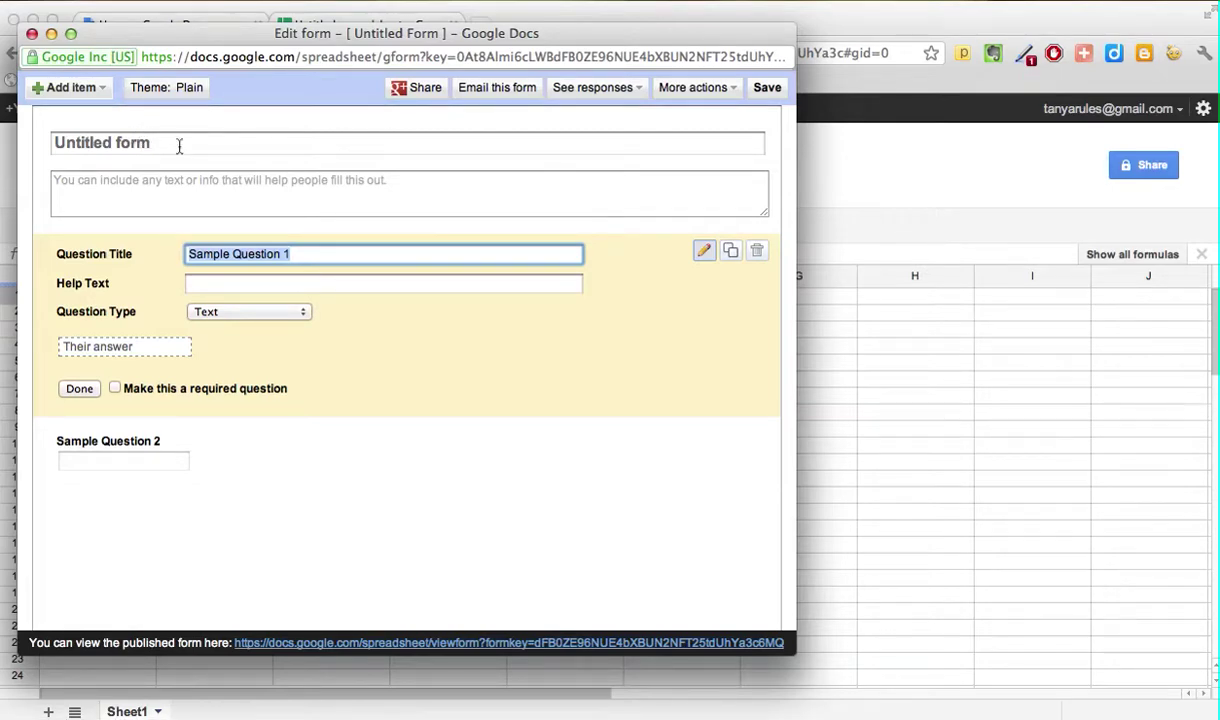
Step: Replace 'Untitled form' with the title 'Student survey to choose the class they want'
click(179, 146)
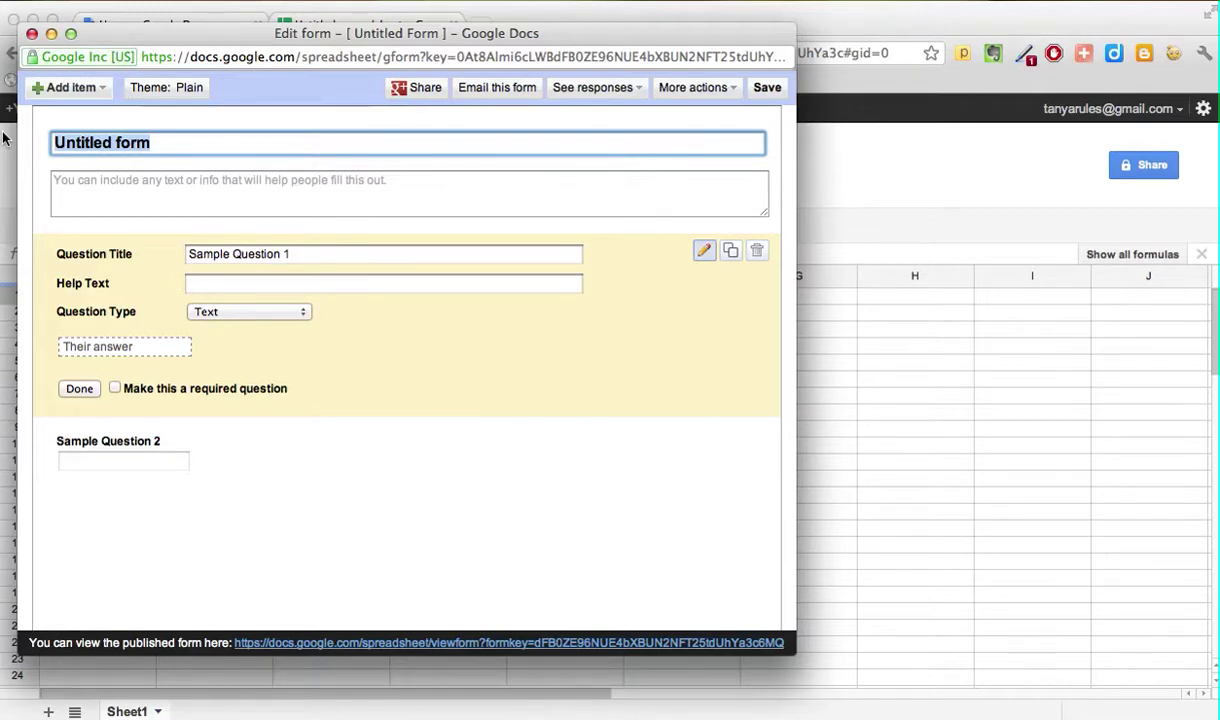
text(St)
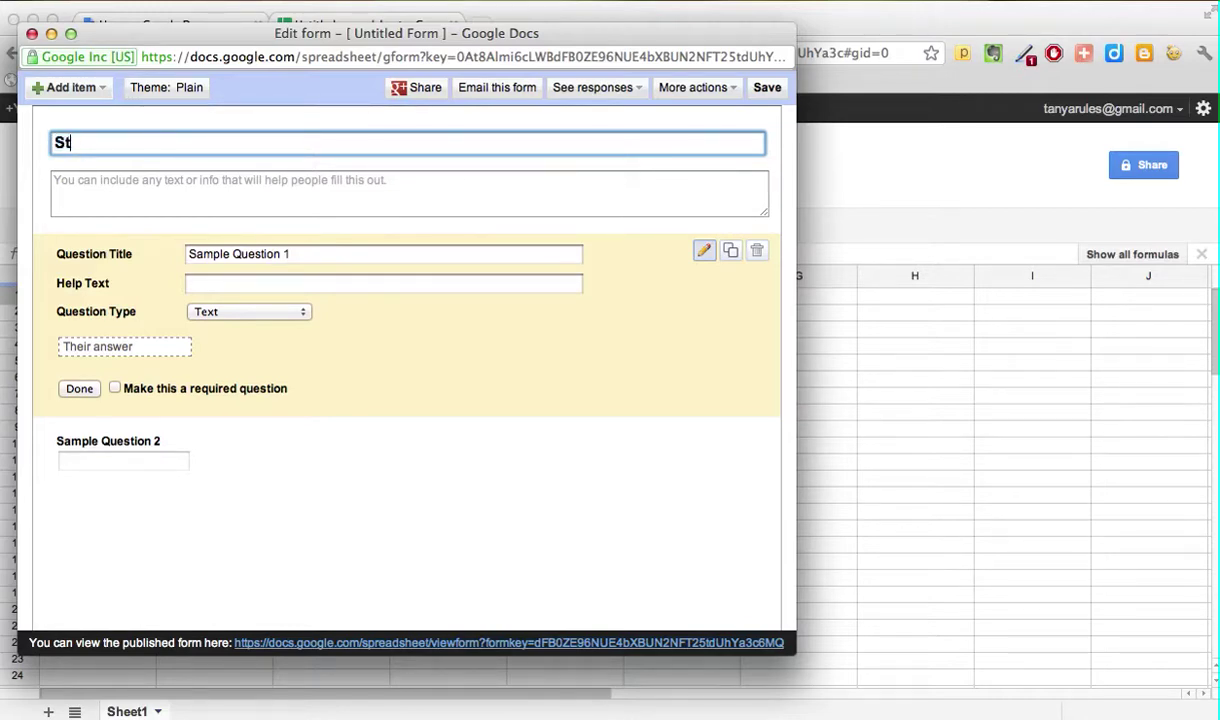
text(udent surve)
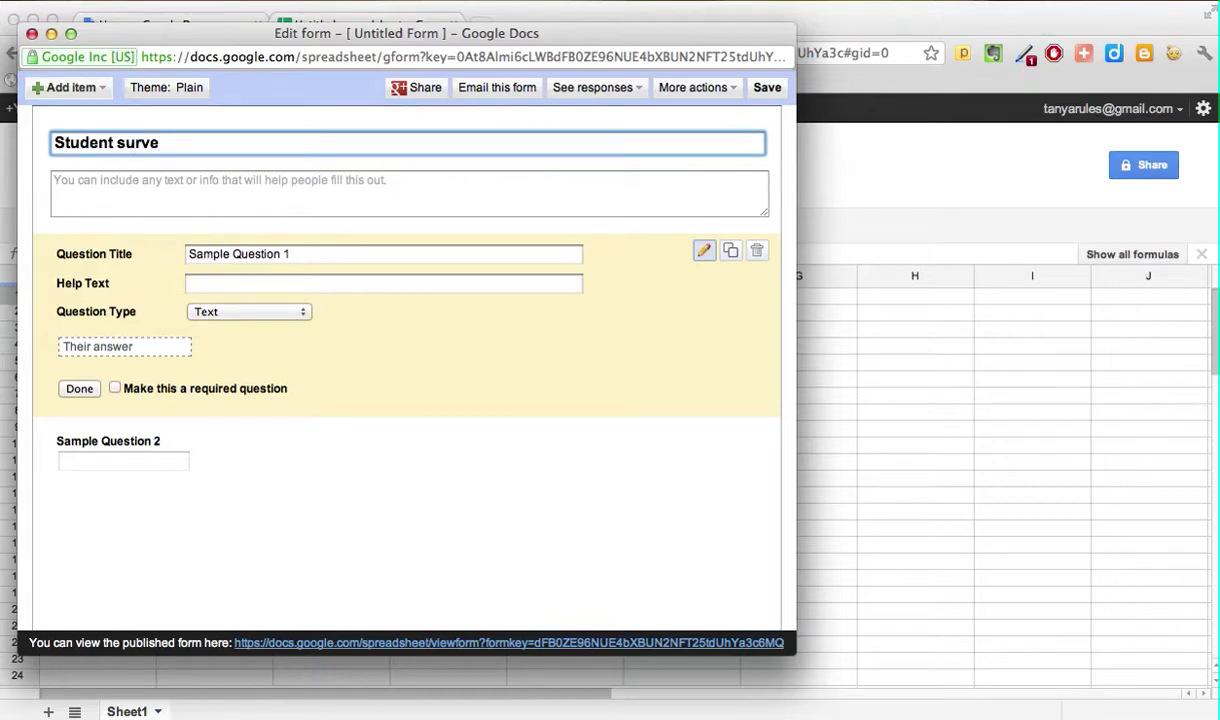
text(yv)
key(BackSpace)
text(to choose the cla)
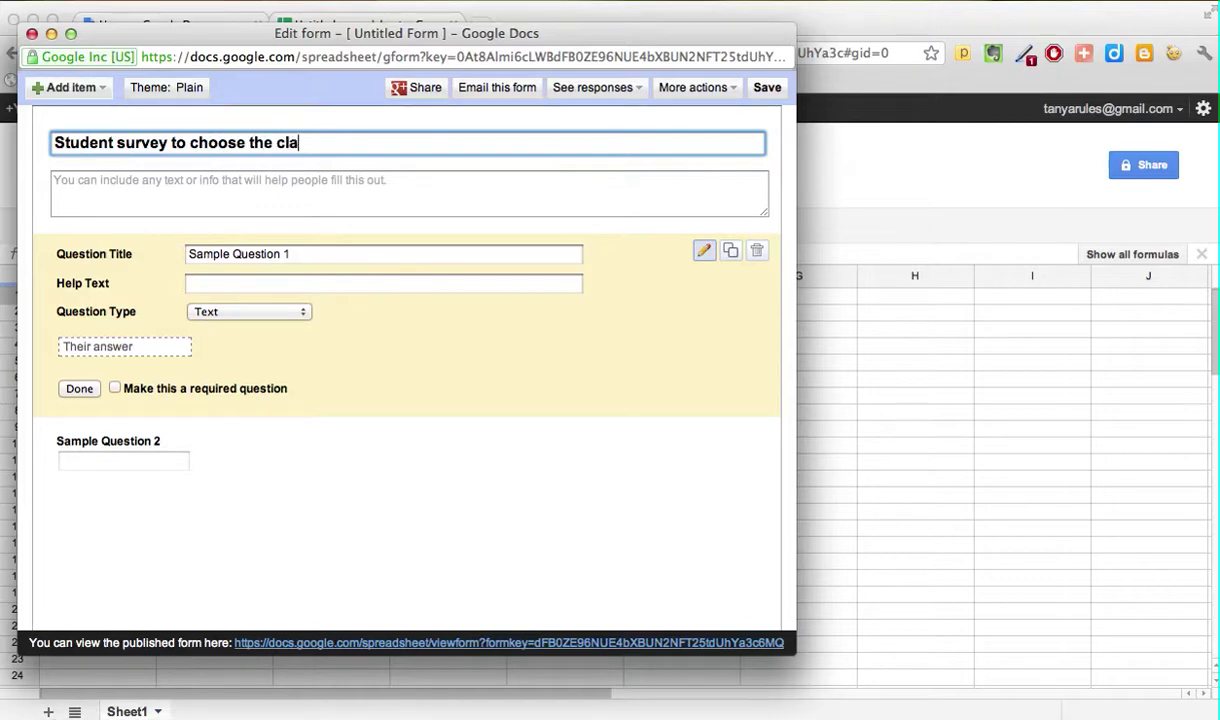
text(ss they want)
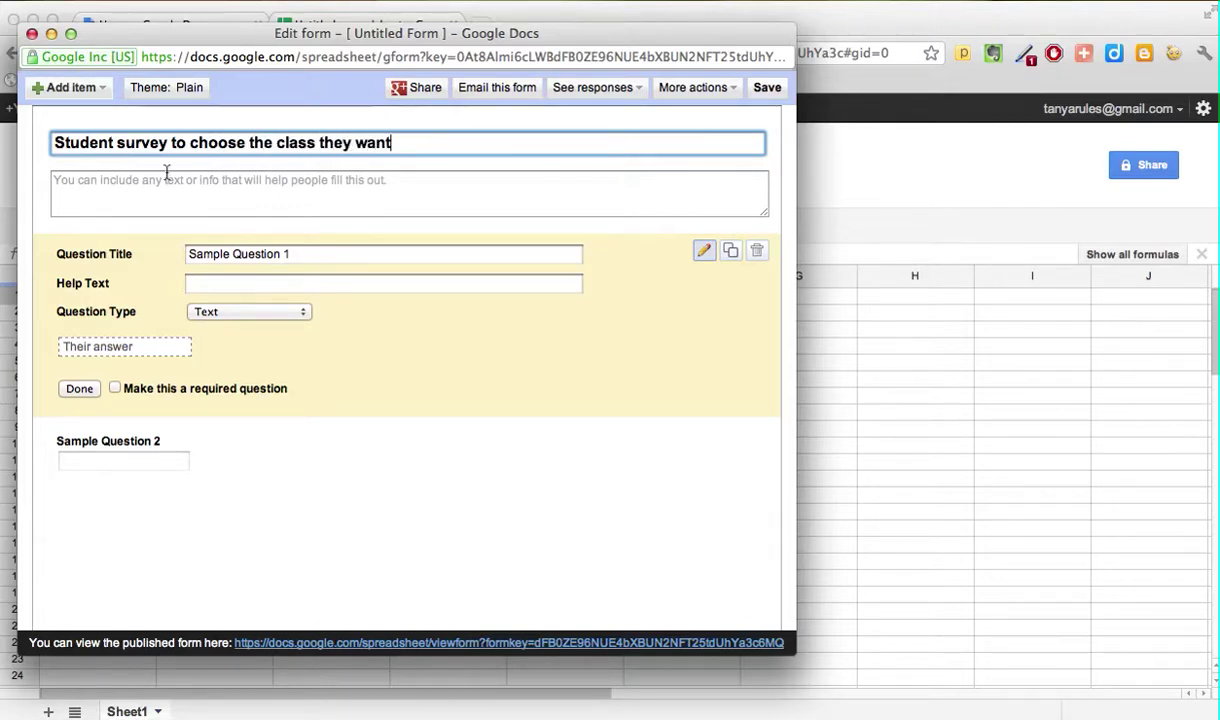
Step: Describe the survey as choosing the MWF 10am class, due by Feb 18th 2012
click(147, 184)
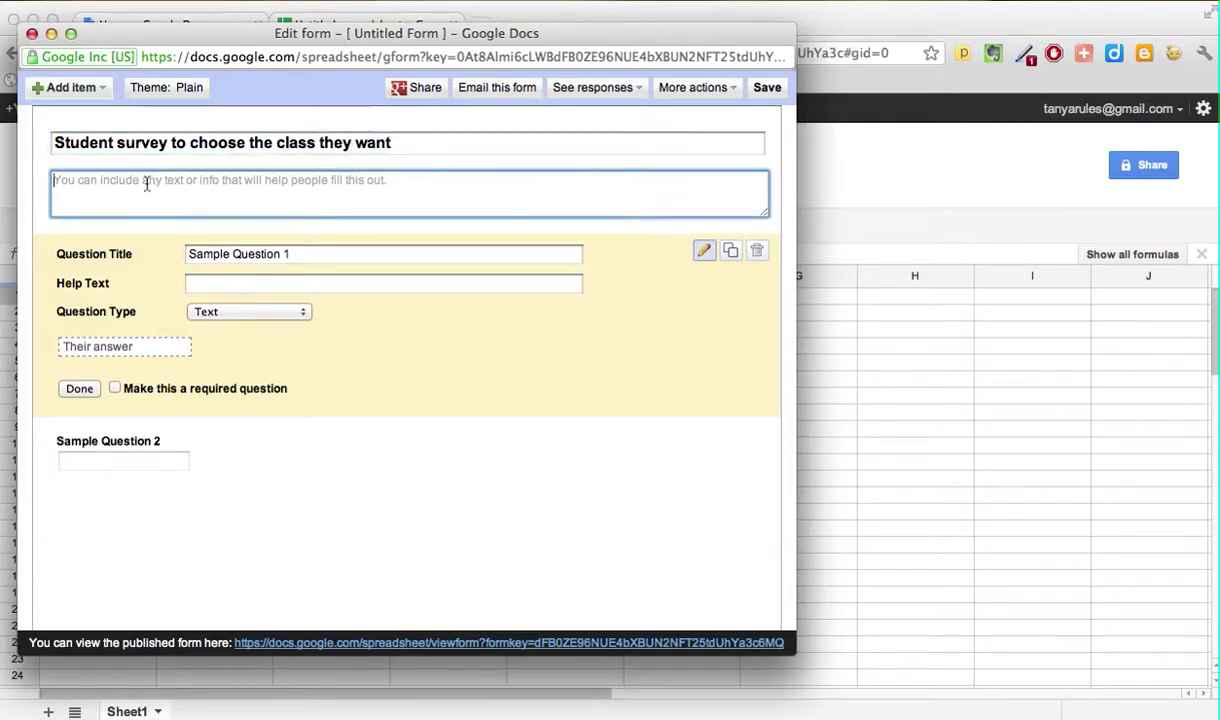
text(T)
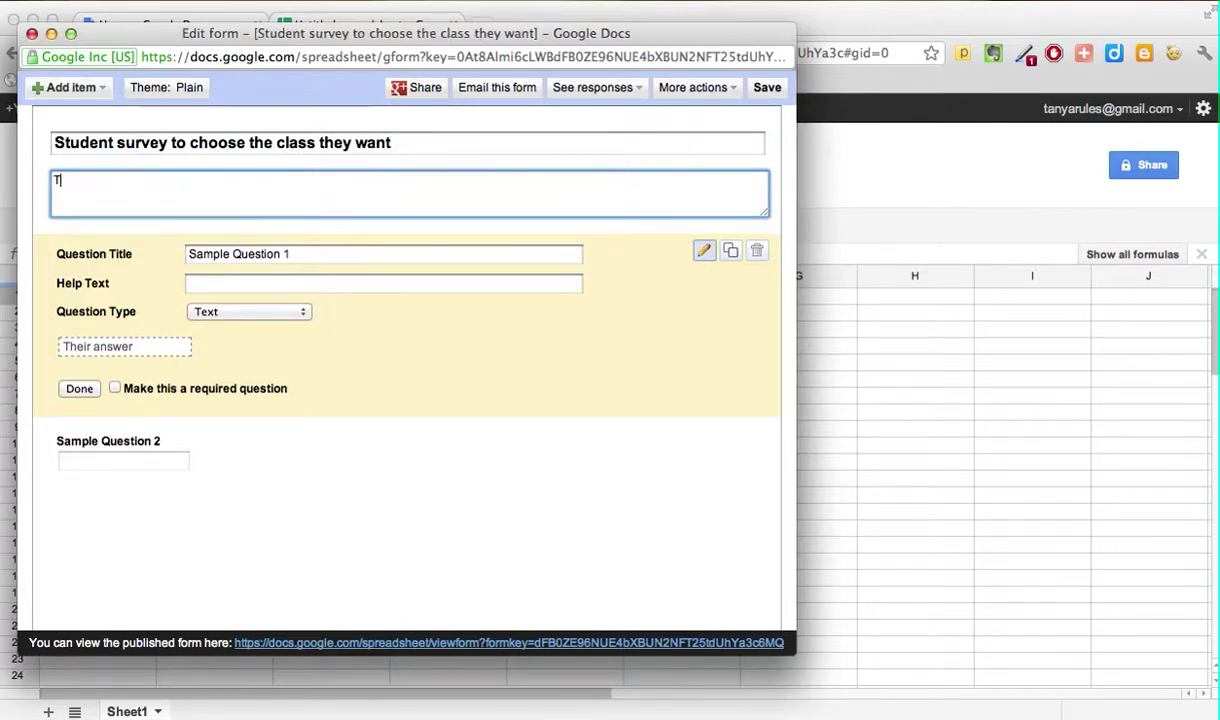
text(his )
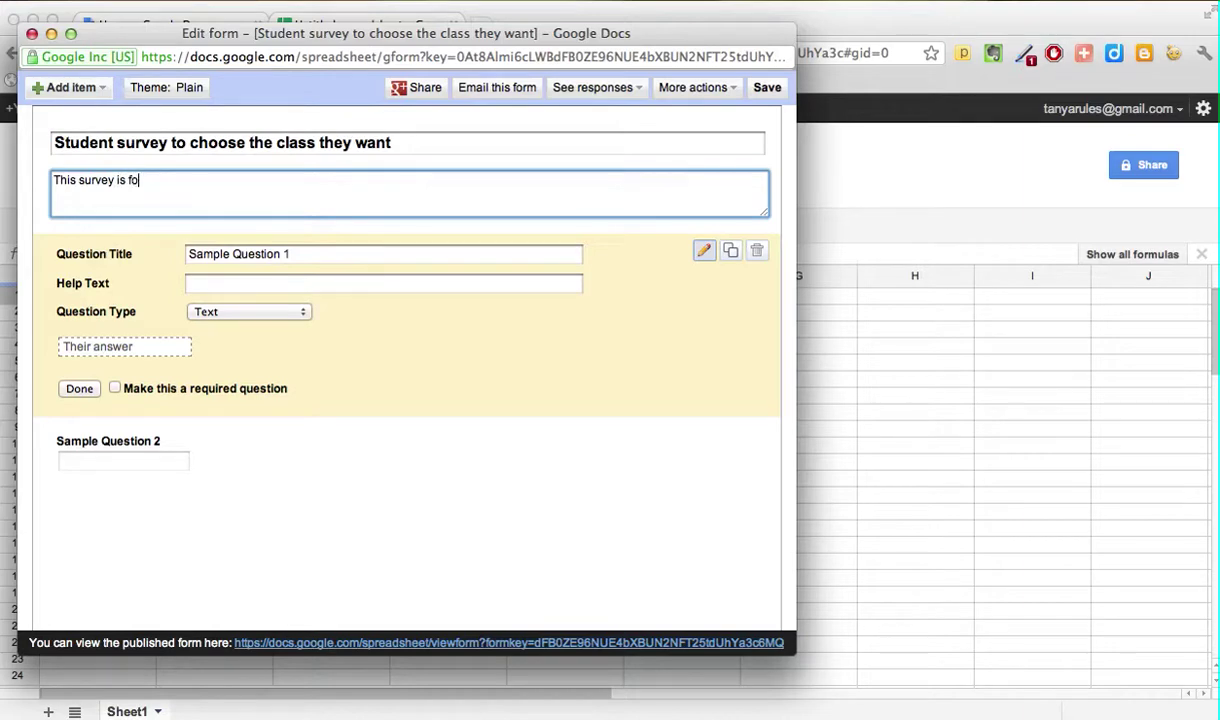
text(survey is for all of us to choose the )
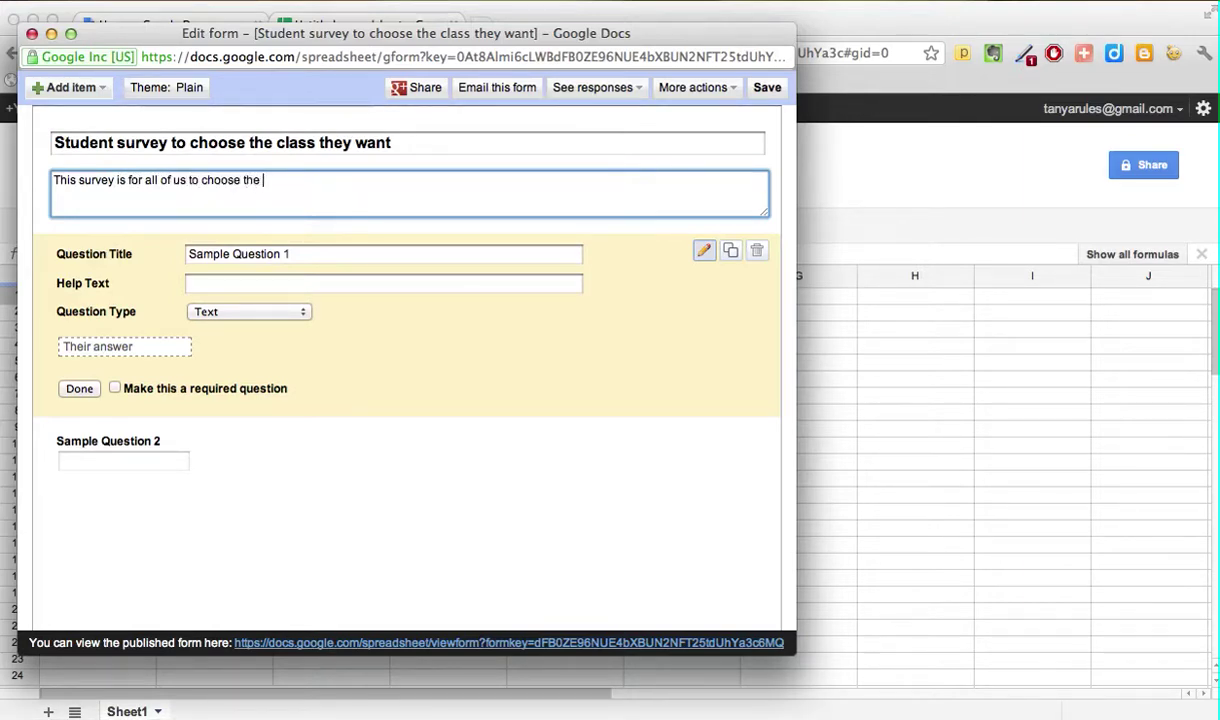
text(class we want to take on MW)
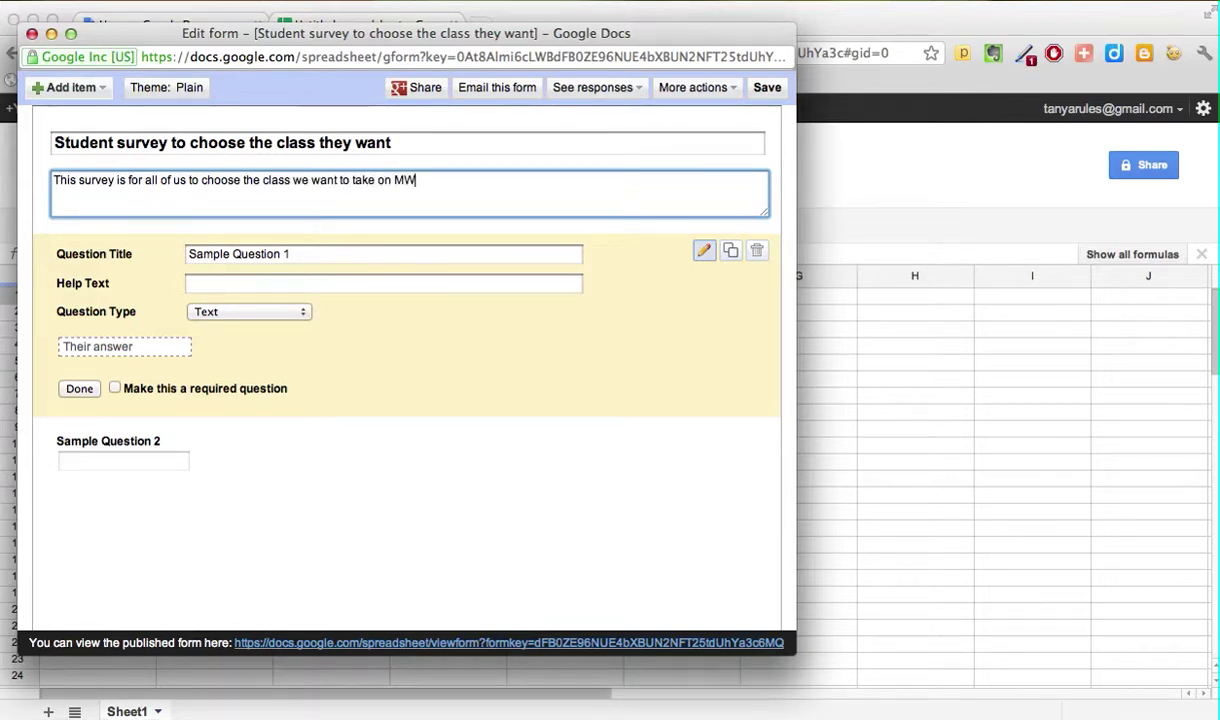
text(F at 10am.)
text(Please sen)
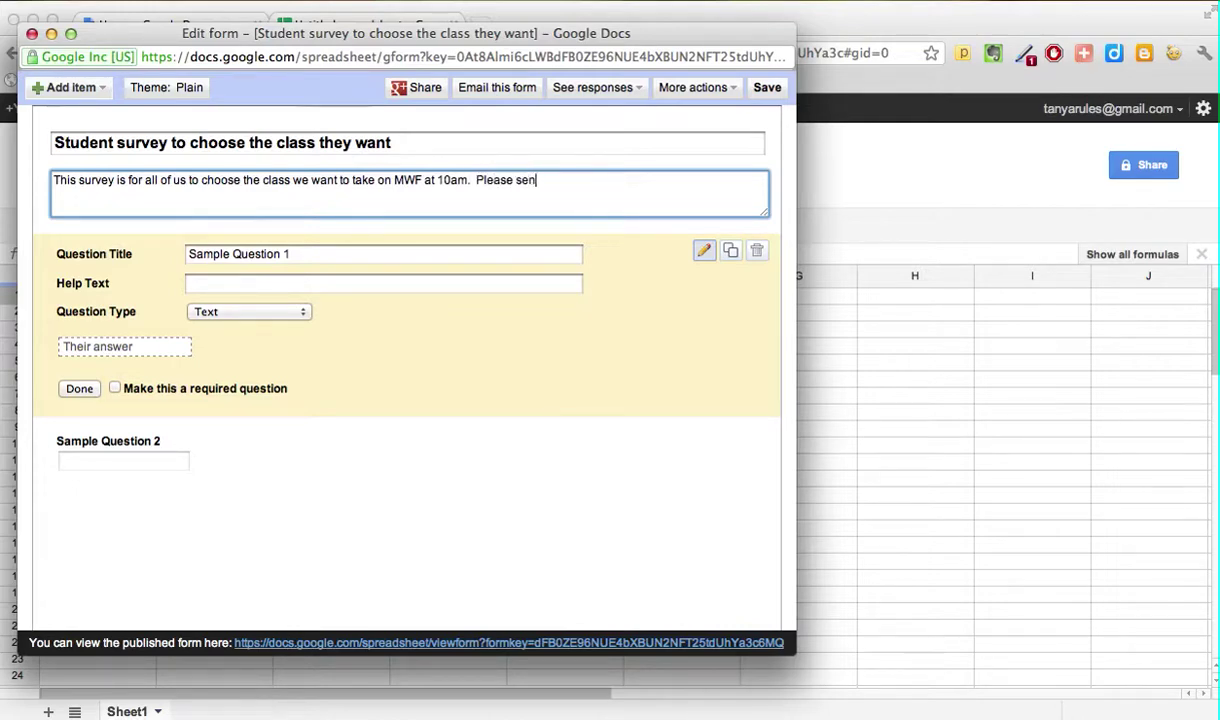
text(d it to us by Feb 1)
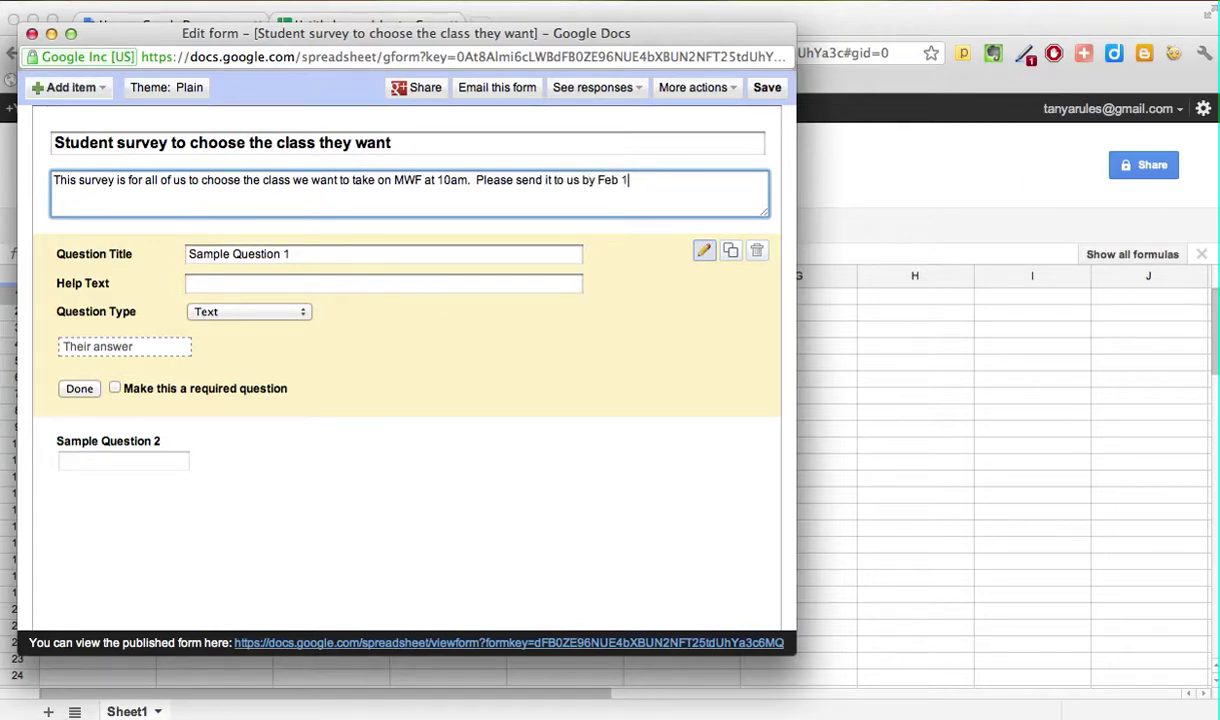
text(8th 2012)
Step: Retitle question 1 as the technology-class question, with help text 'Technology would cover Google Docs, Search etc'
click(357, 248)
drag(305, 251, 160, 249)
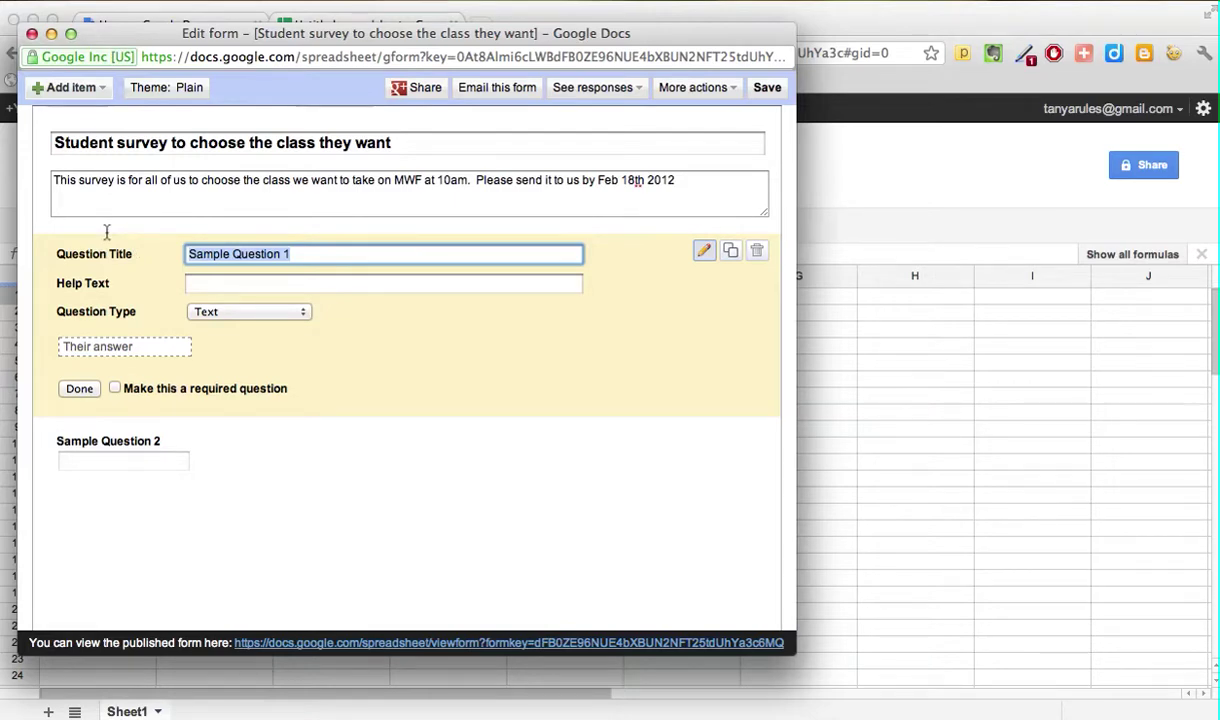
text(Do you want this class)
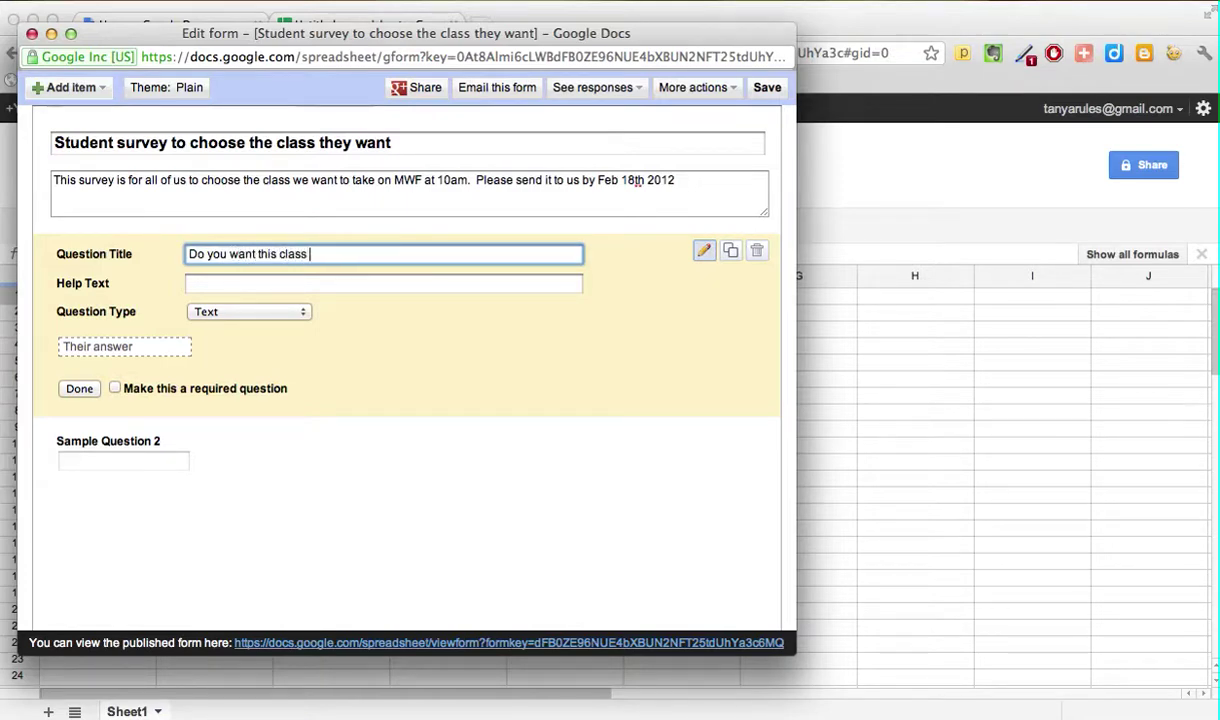
text(to be a technology clas)
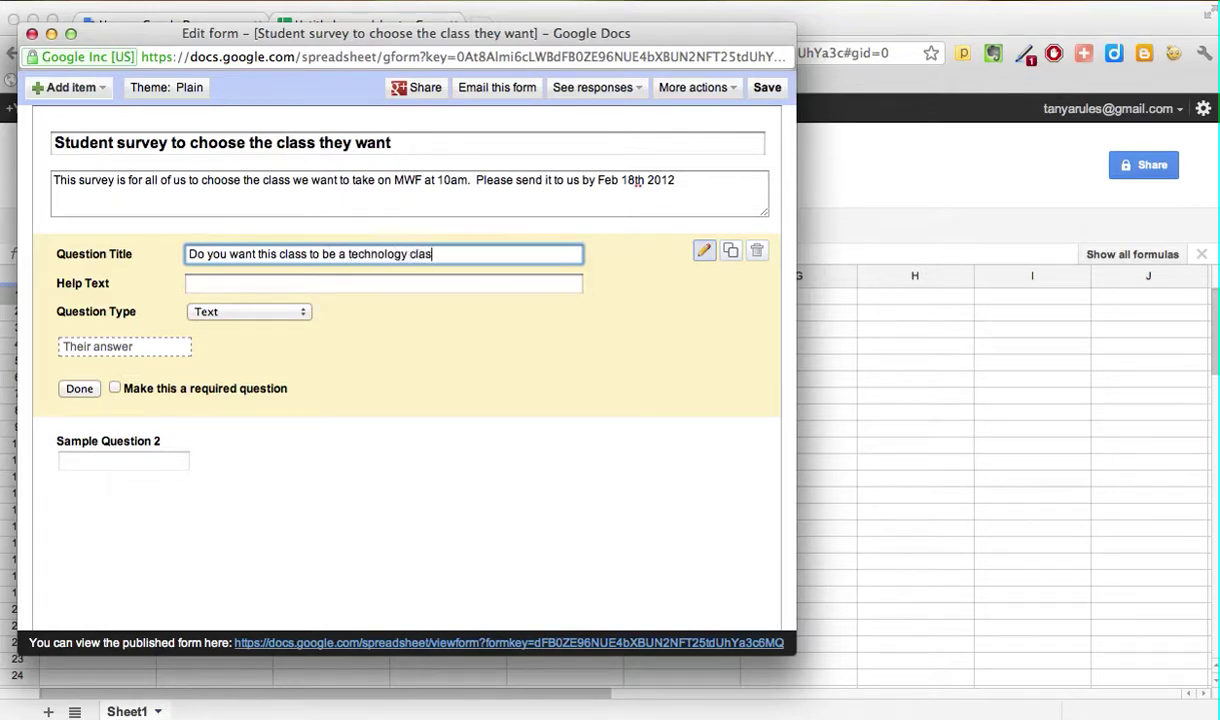
text(s ?)
click(355, 288)
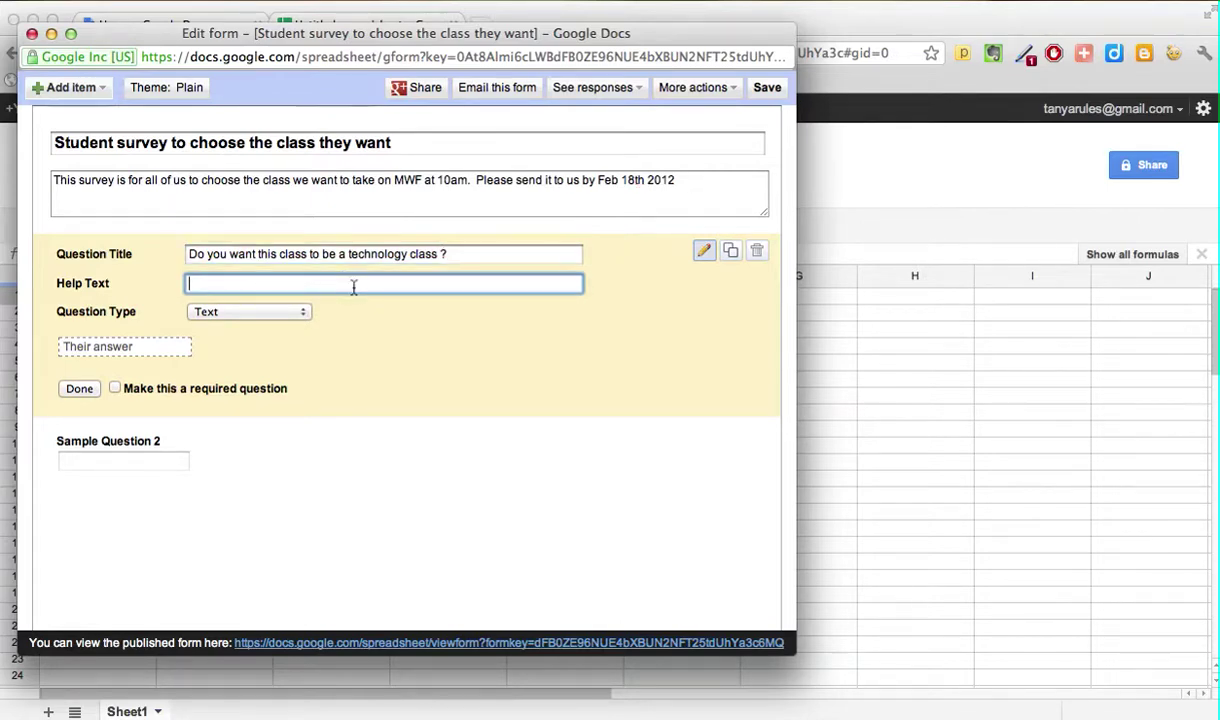
text(Technology would cove)
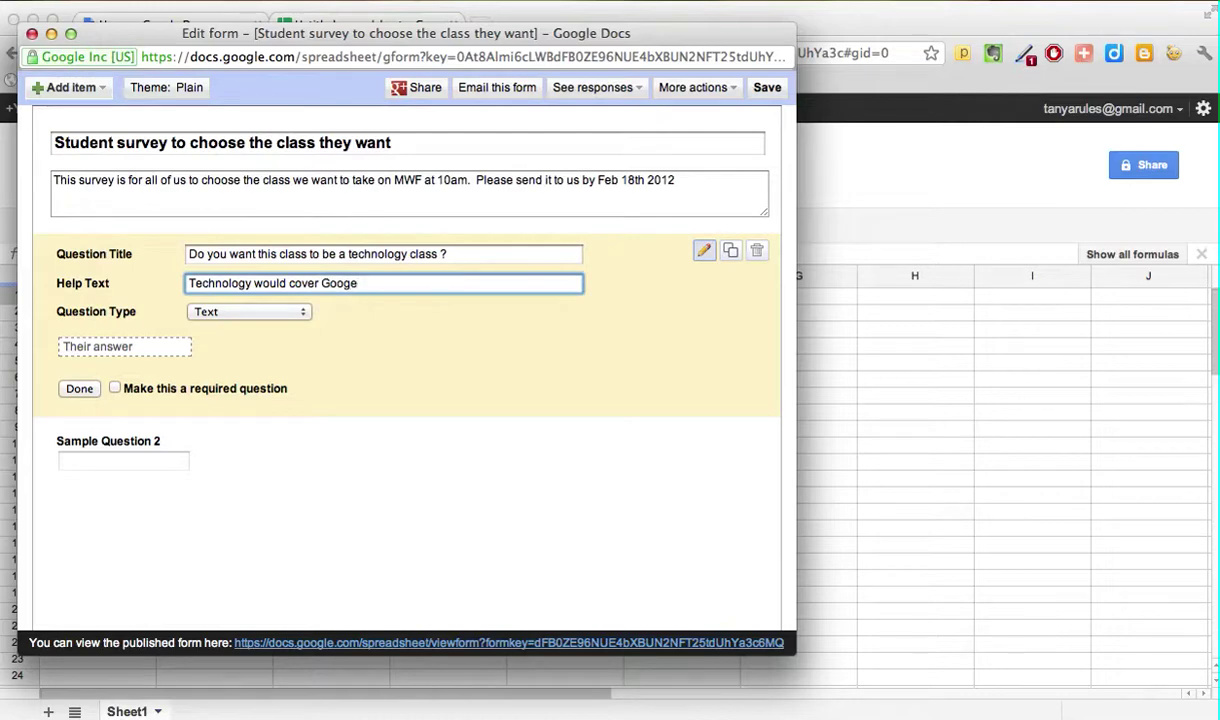
text(r Google Docs, Search etc)
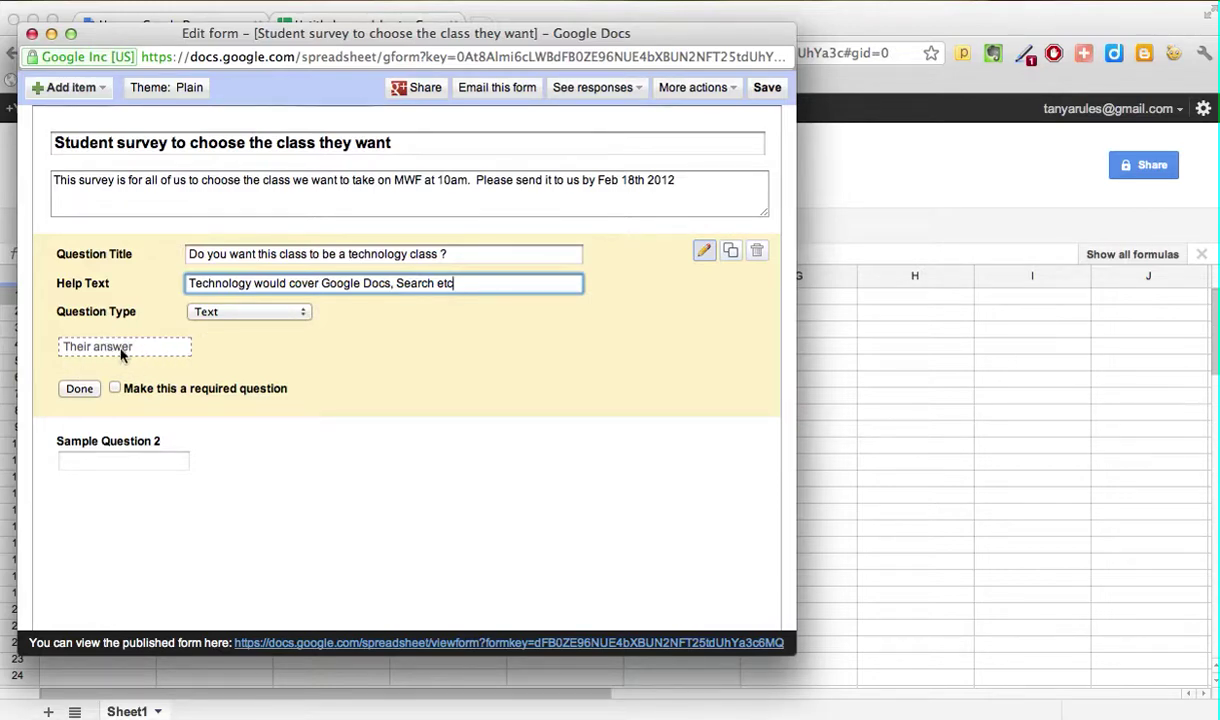
Step: Make the technology question a required multiple-choice question with Yes and No answers
click(305, 313)
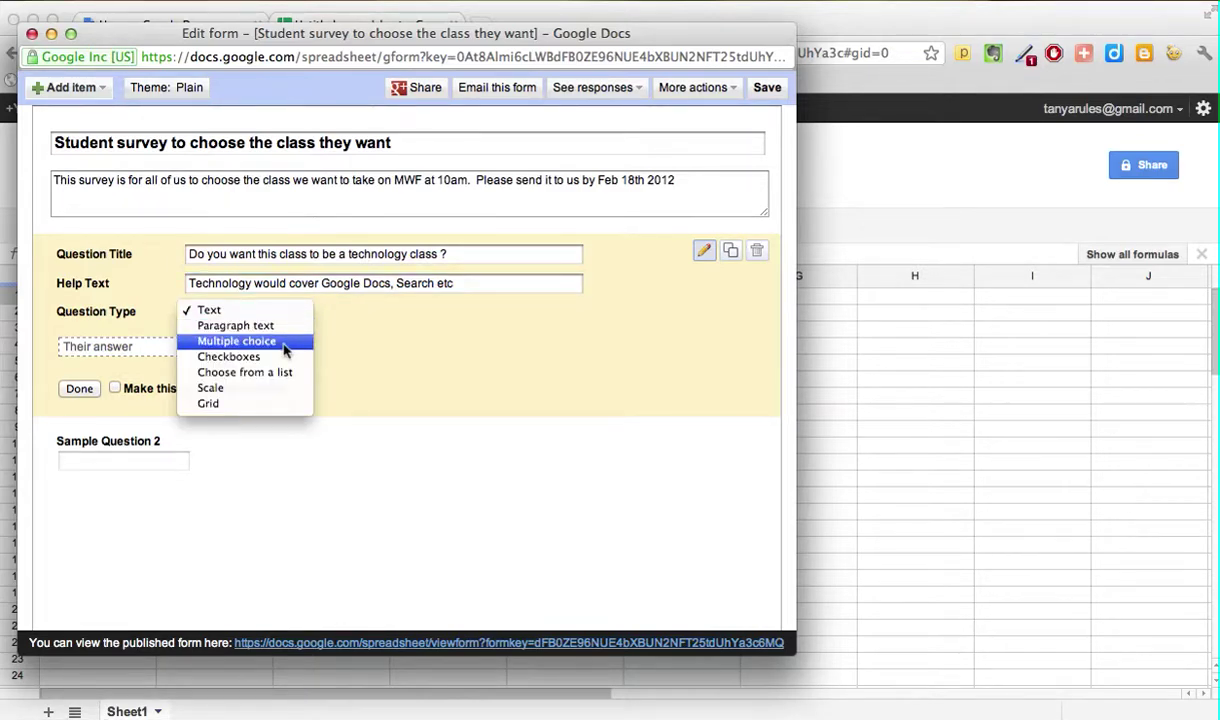
click(283, 344)
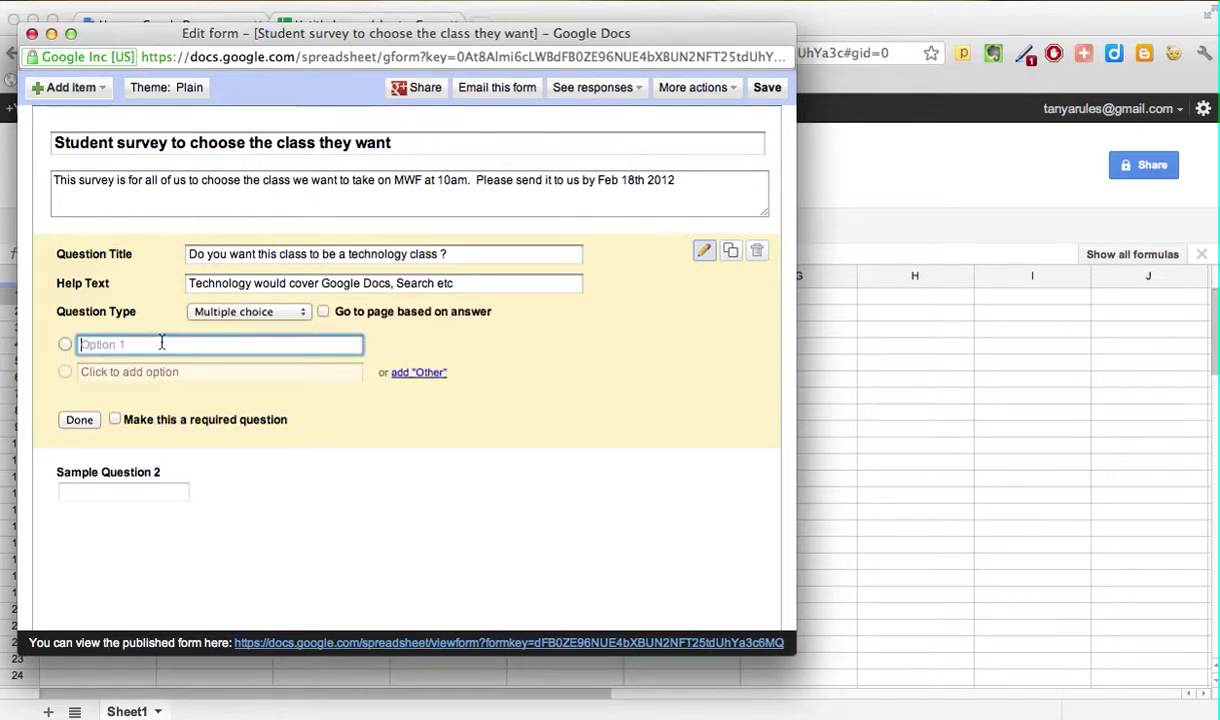
text(Yes)
click(144, 372)
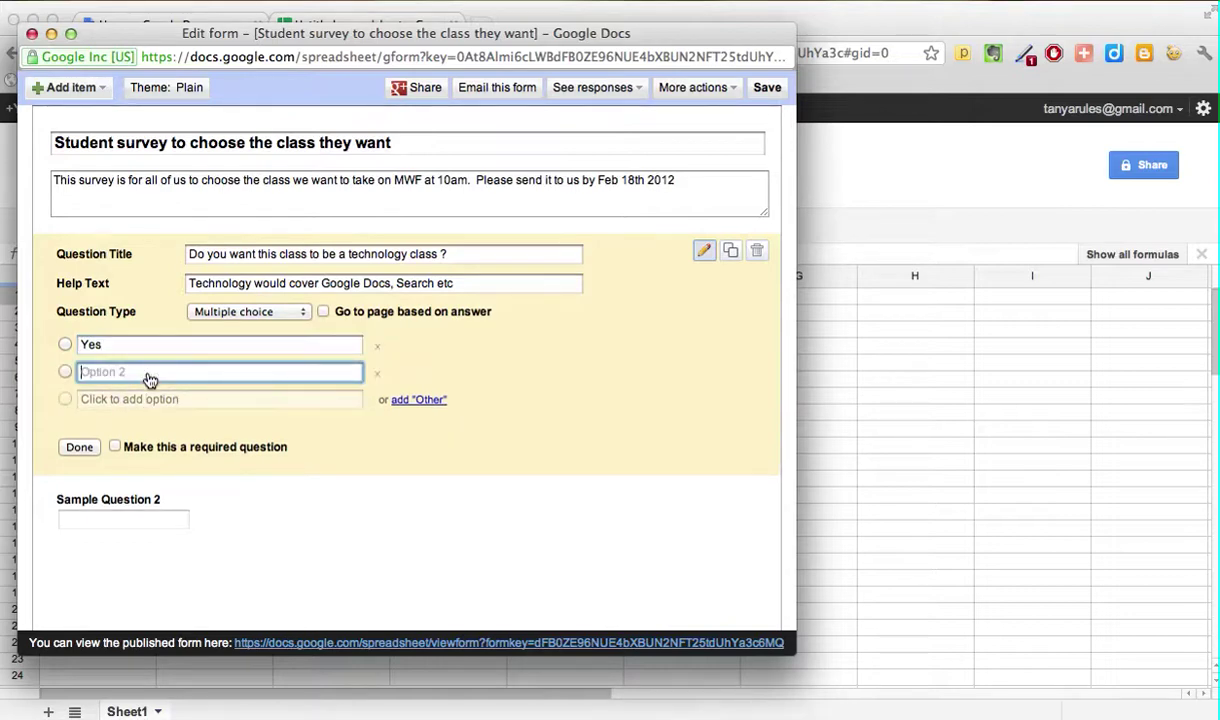
text(No)
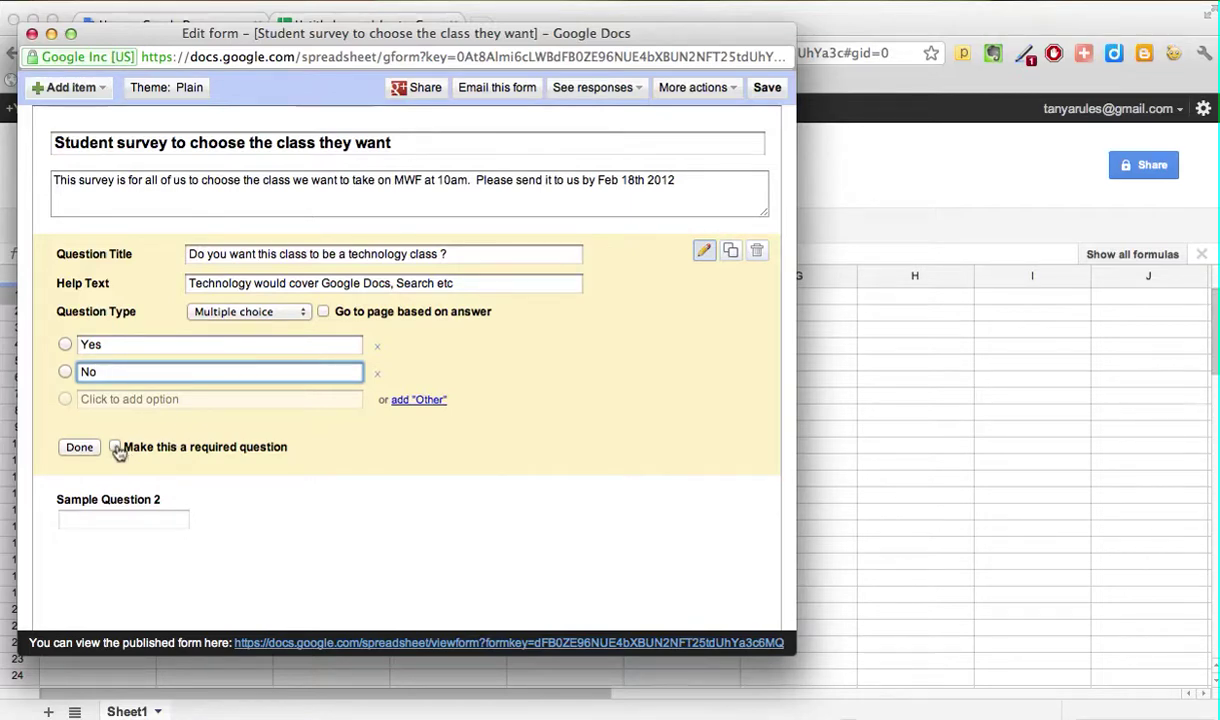
click(115, 448)
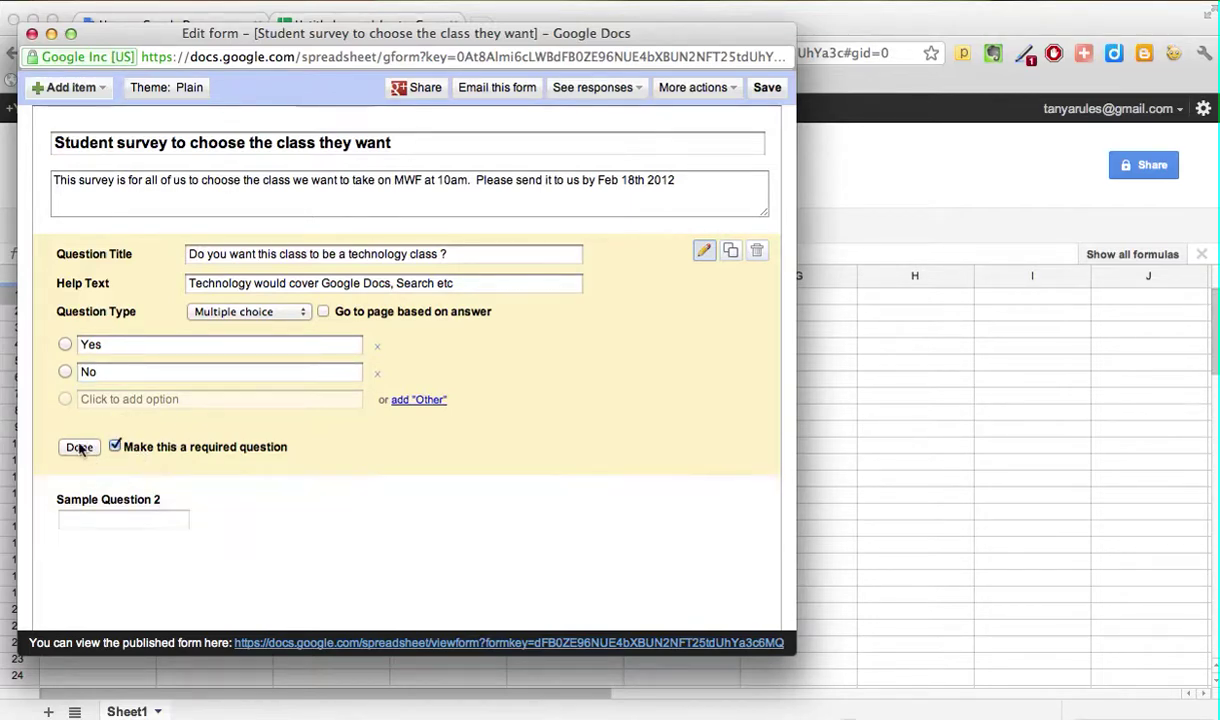
click(79, 446)
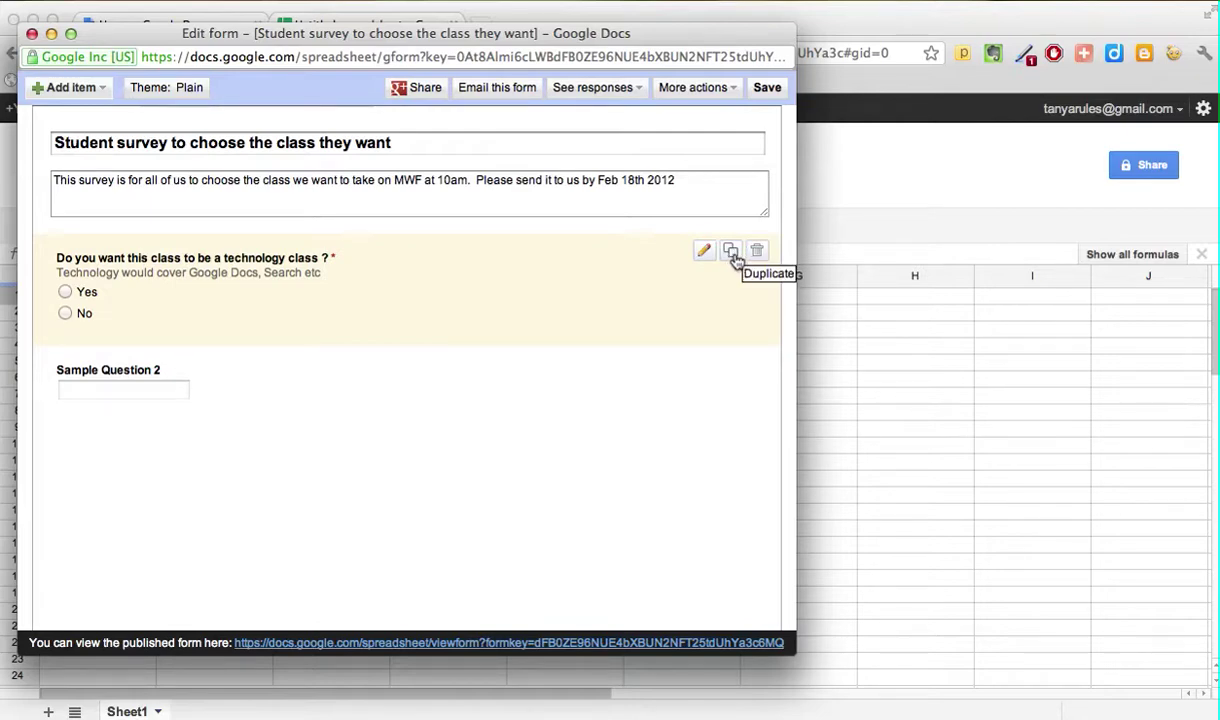
Step: Duplicate the technology question and change 'technology' to 'biology' in the copy's title
click(731, 253)
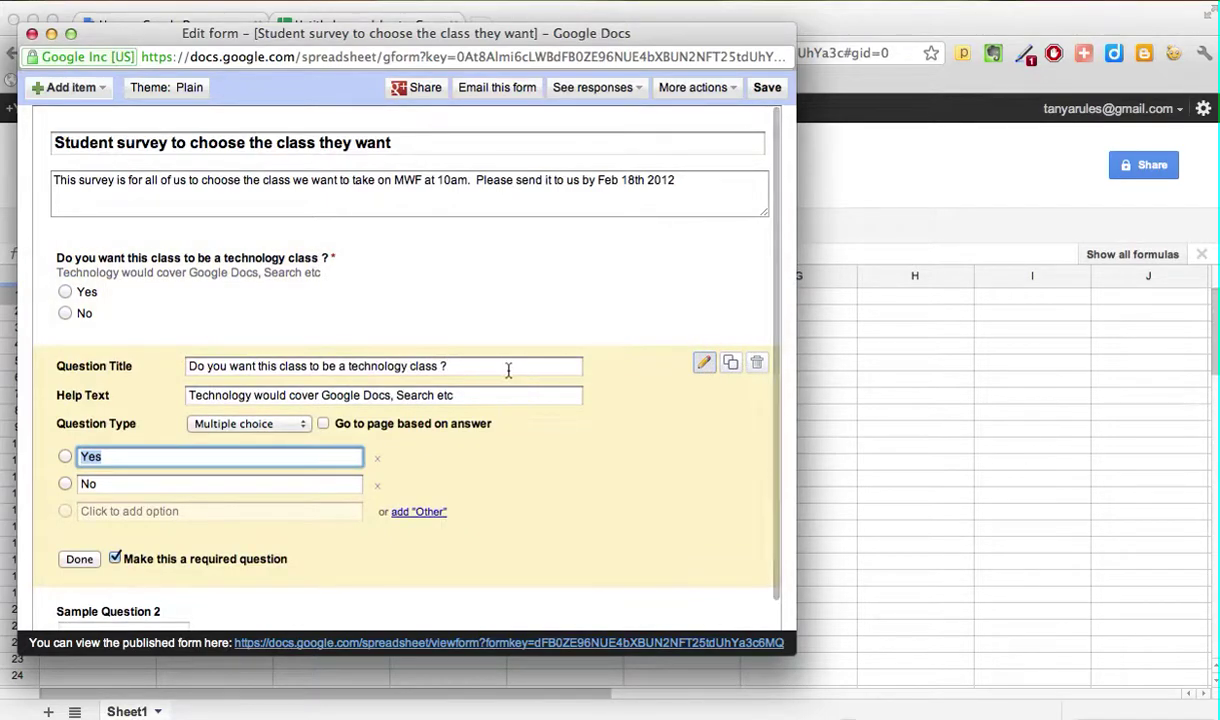
click(412, 366)
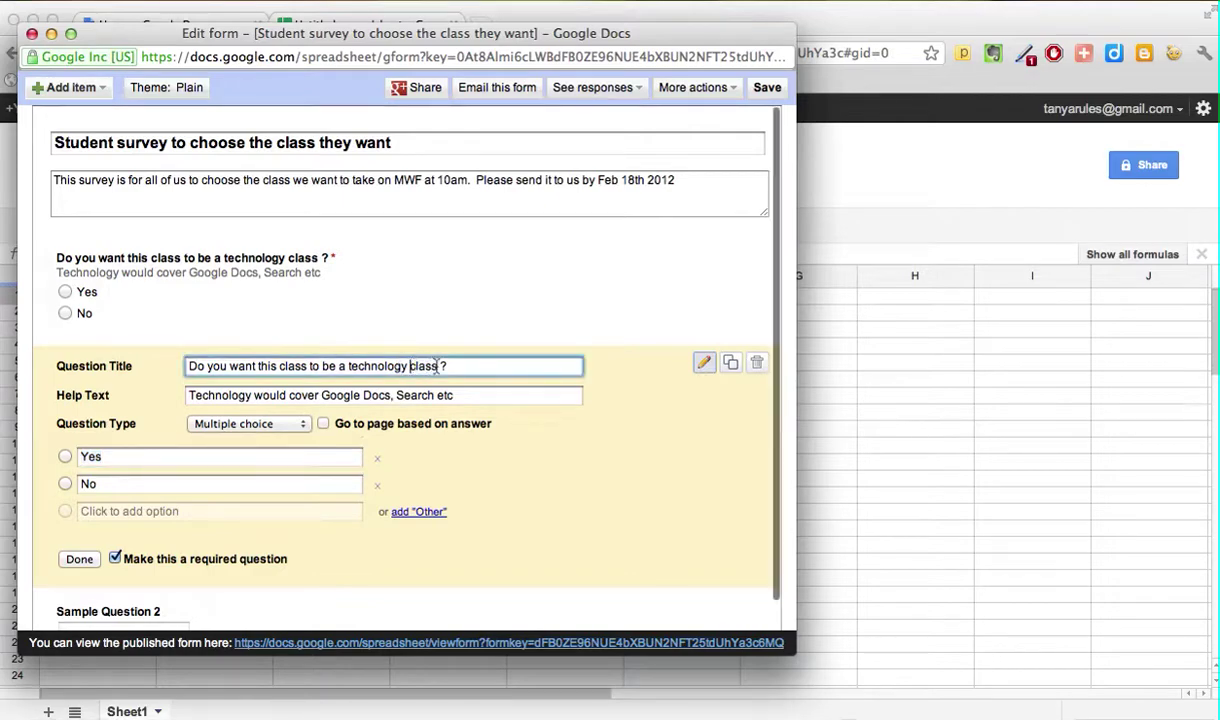
key(BackSpace)
key(BackSpace)
key(BackSpace)
key(BackSpace)
key(BackSpace)
key(BackSpace)
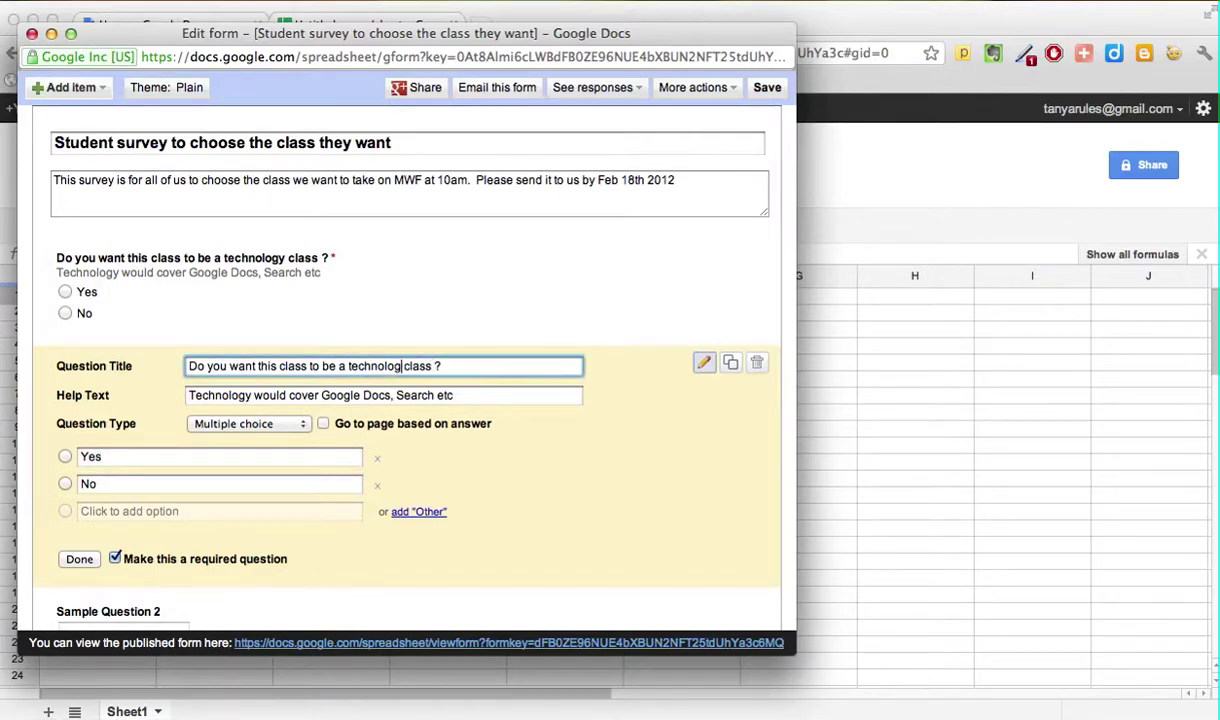
key(BackSpace)
key(BackSpace)
key(BackSpace)
key(BackSpace)
key(BackSpace)
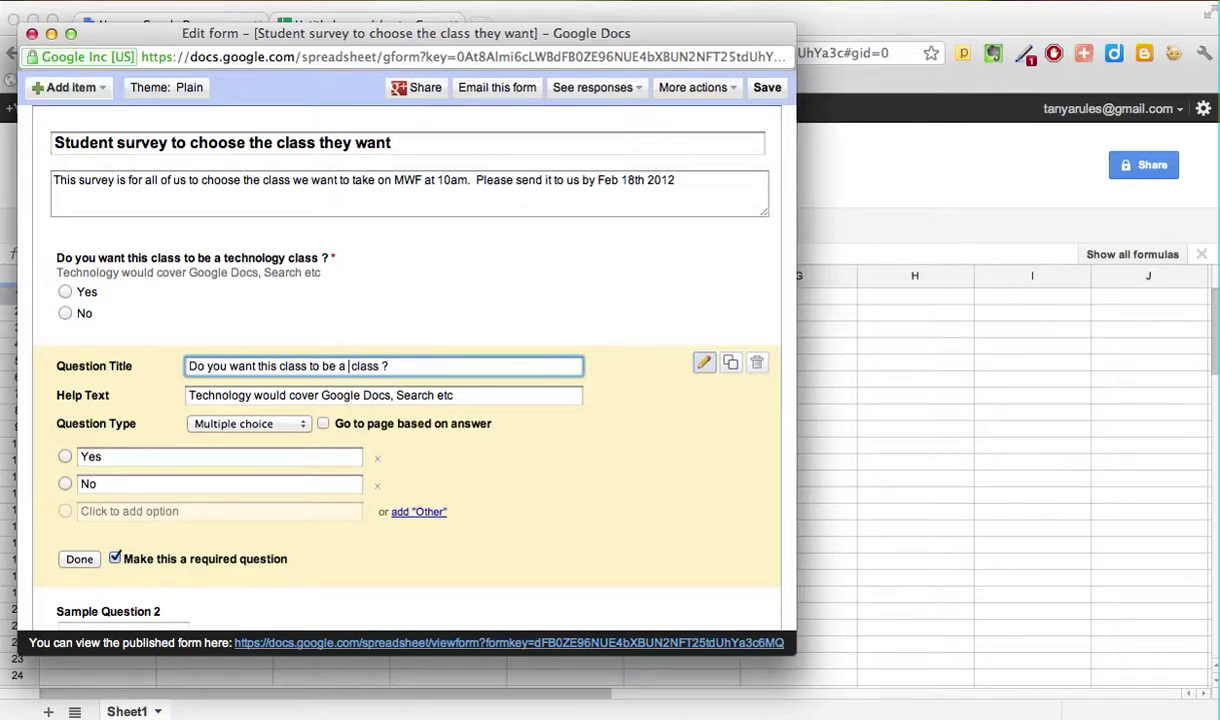
text(biology)
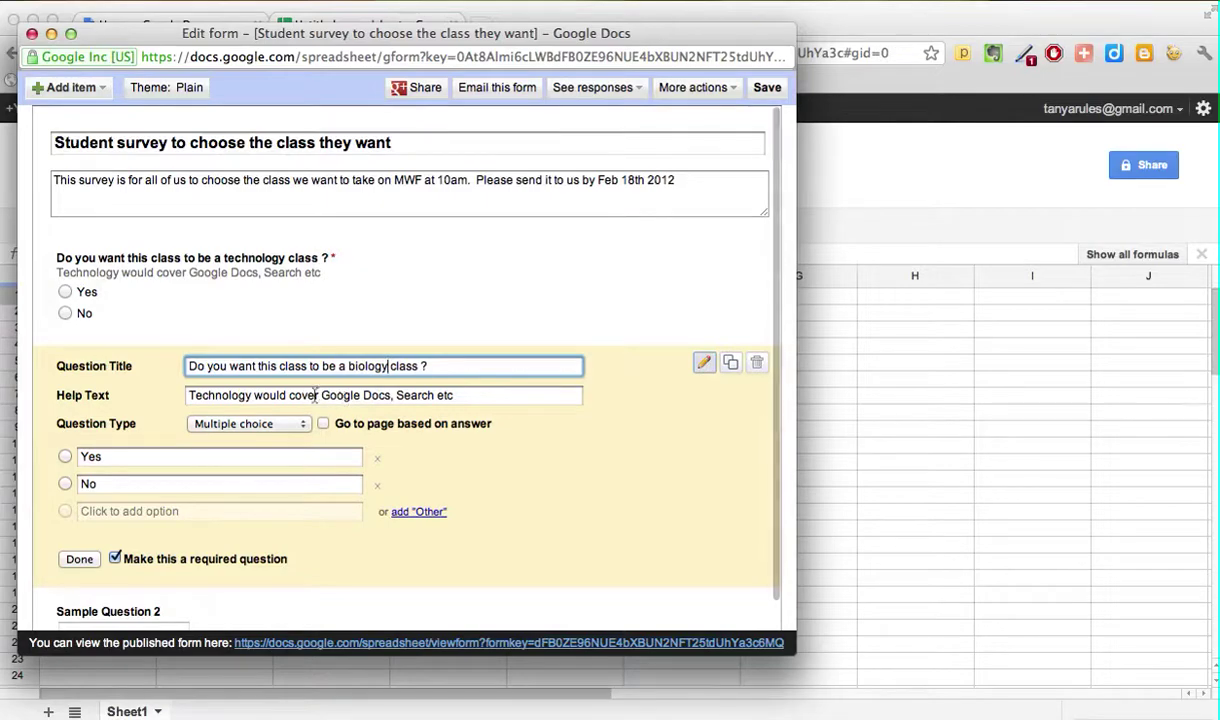
Step: Replace the biology question's help text with a note about different species of birds
drag(185, 394, 476, 390)
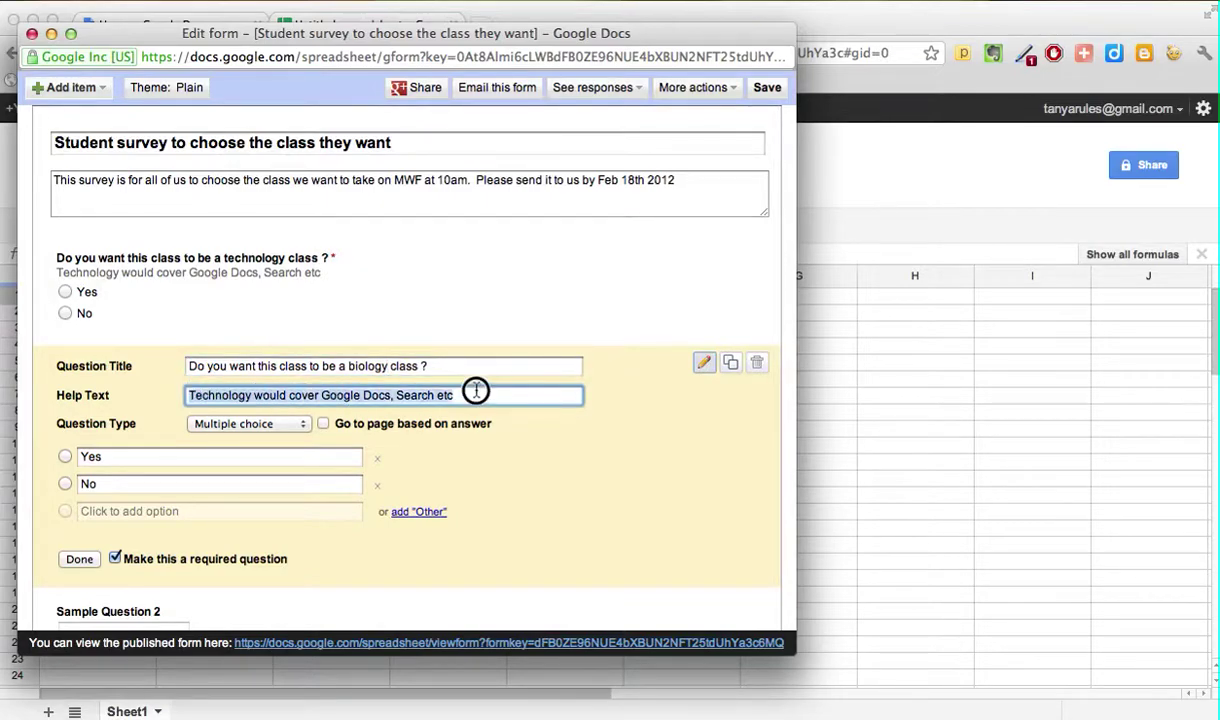
text(This wou)
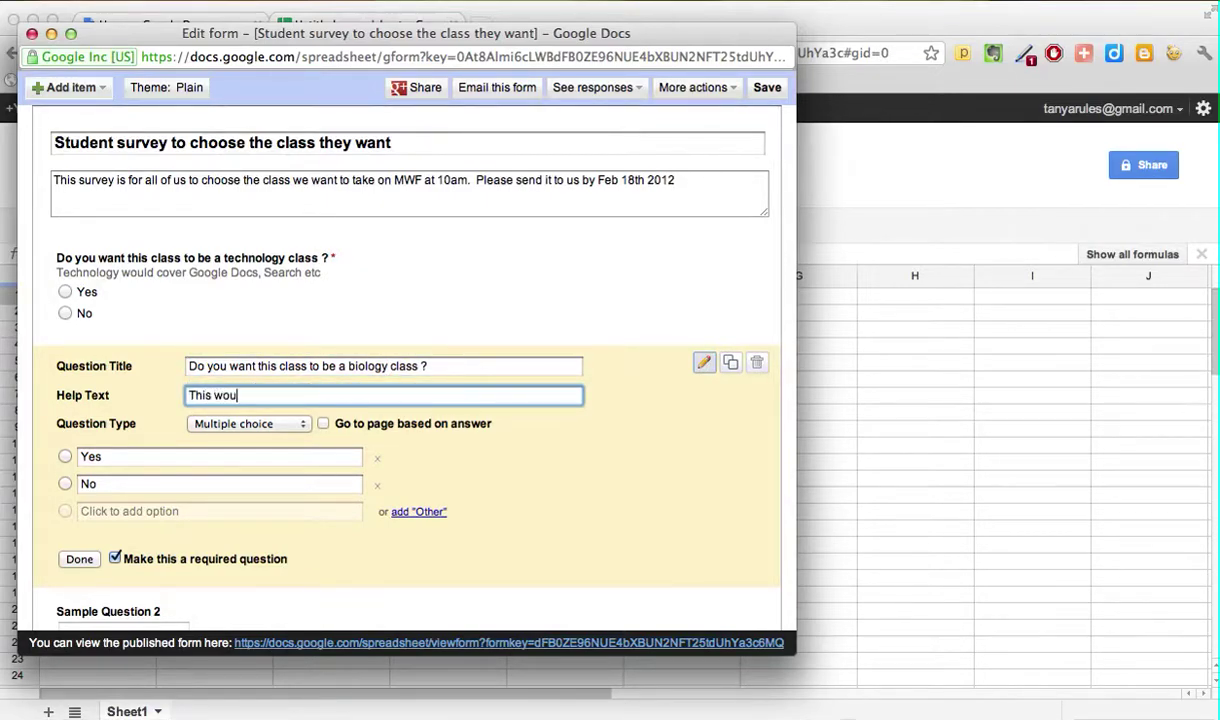
text(ld cover the di)
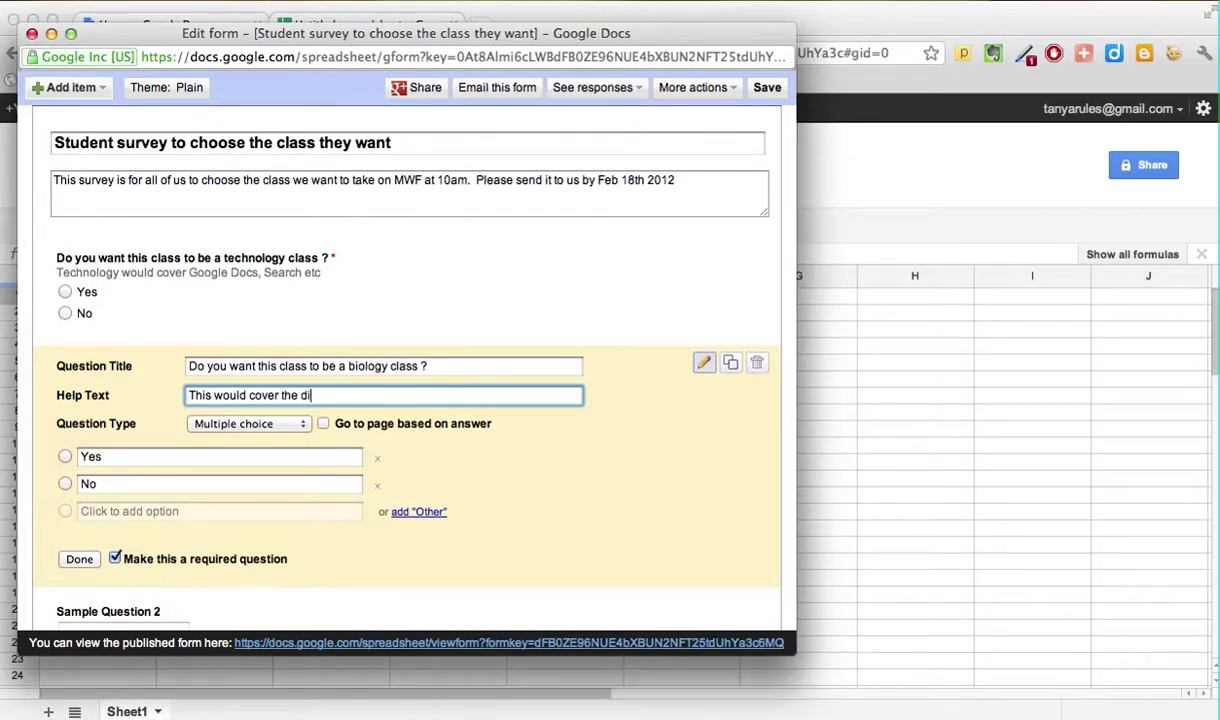
text(fferent species f)
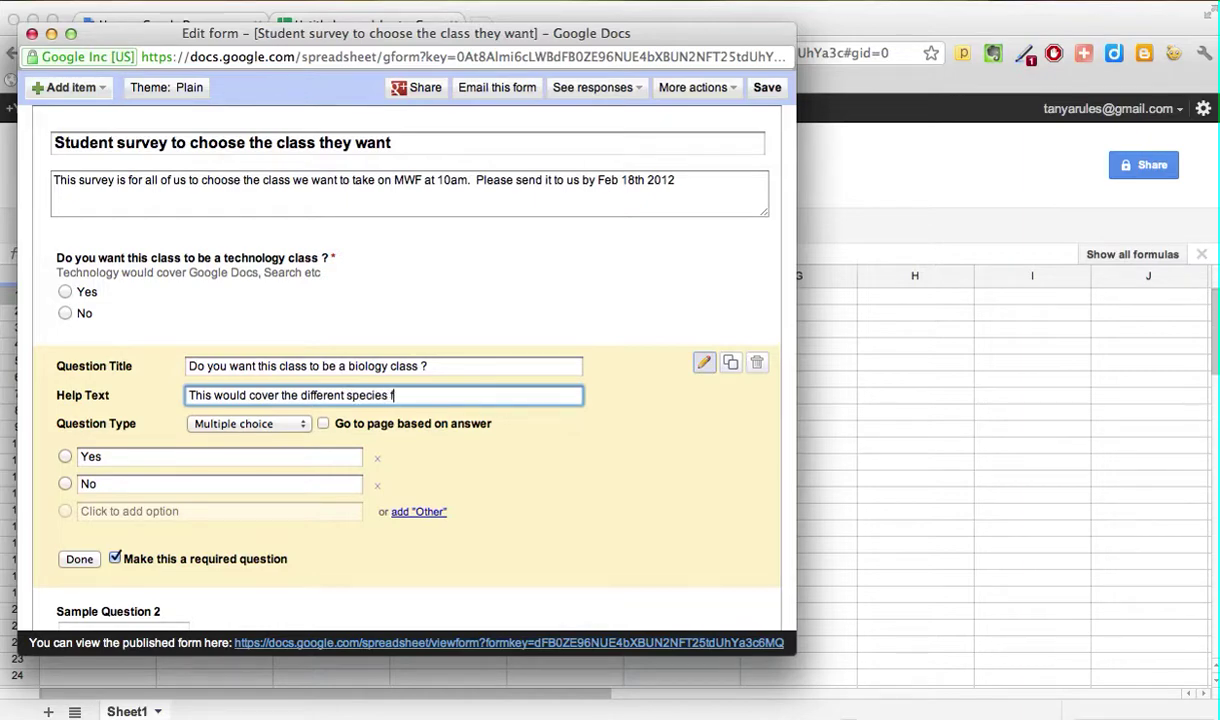
key(BackSpace)
key(BackSpace)
text(of birds)
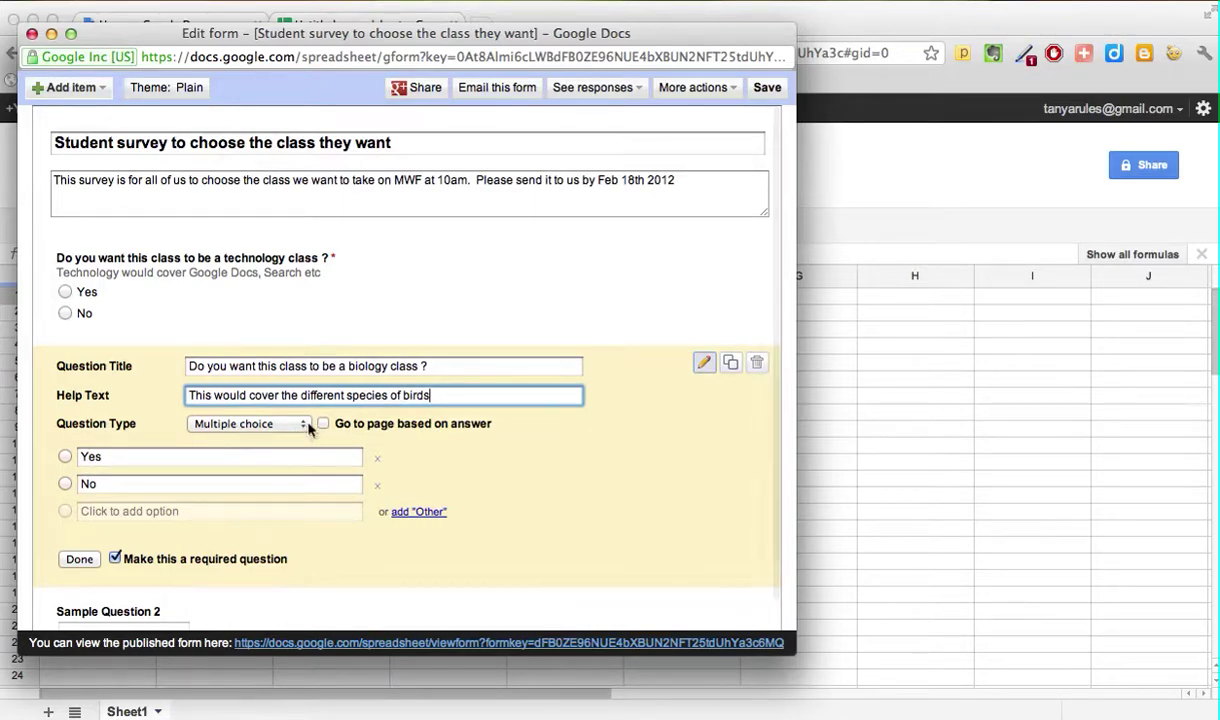
Step: Make the biology question checkboxes: Sounds interesting, Not really, Only if we get off 15 minutes early
click(311, 426)
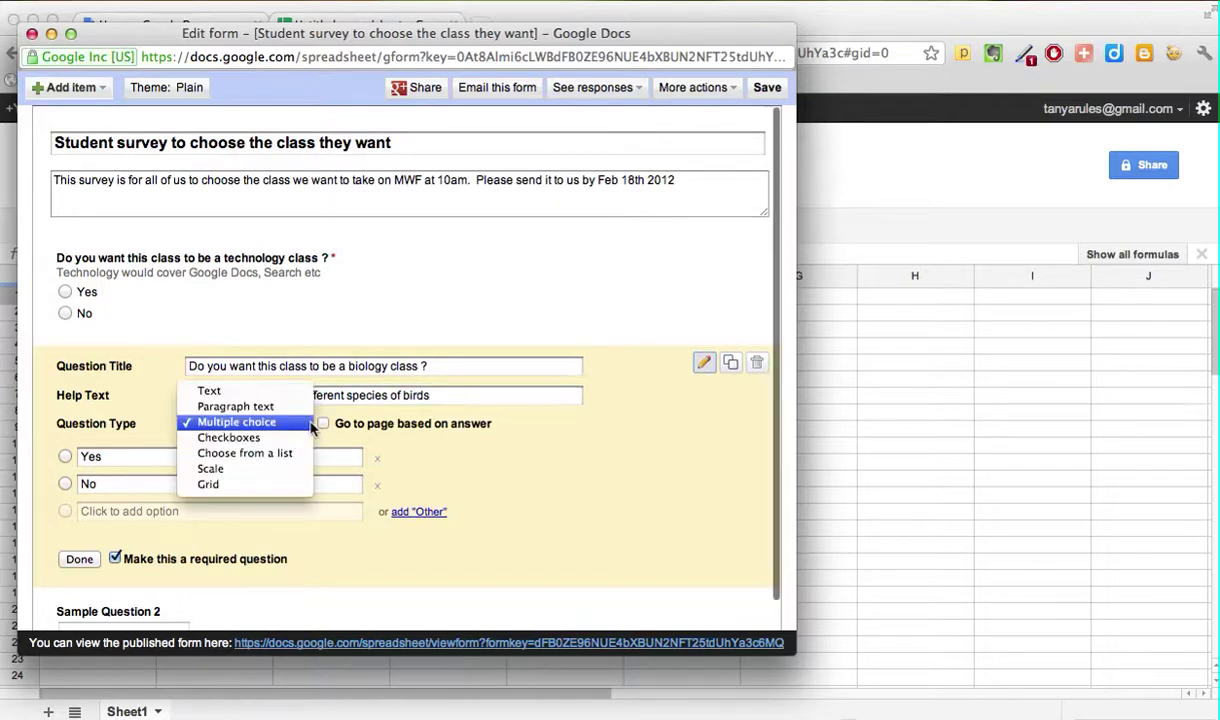
click(294, 446)
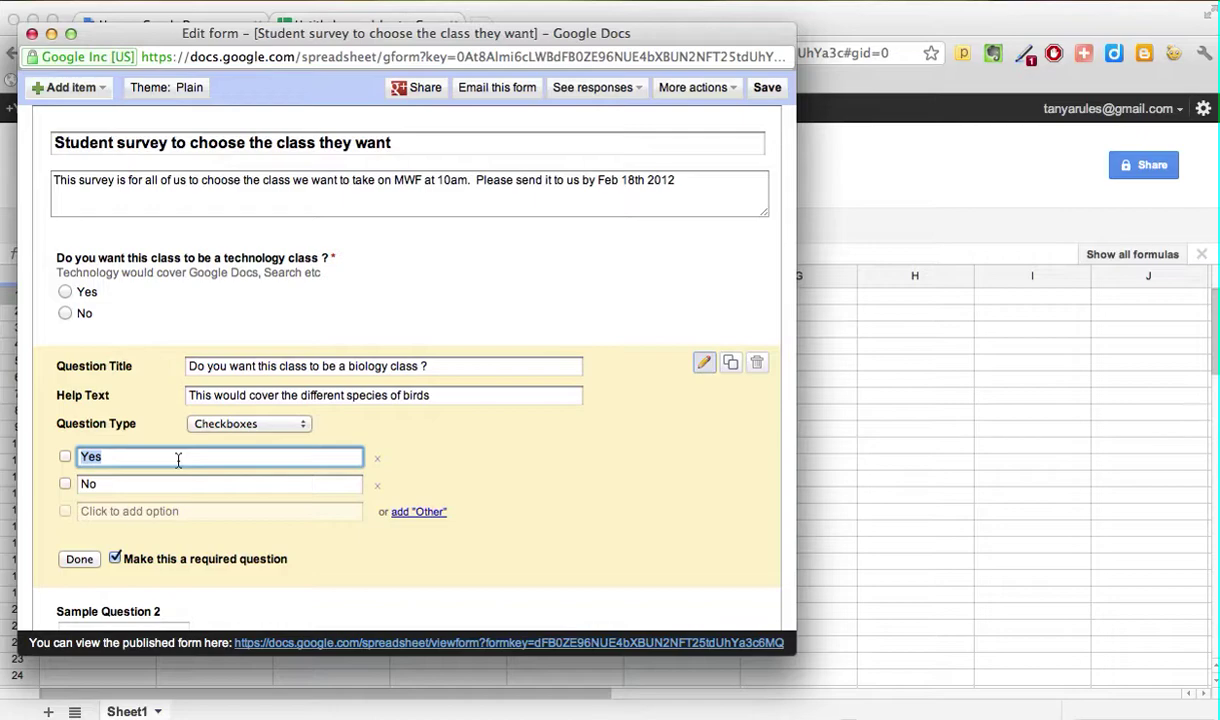
text(Sounds interest)
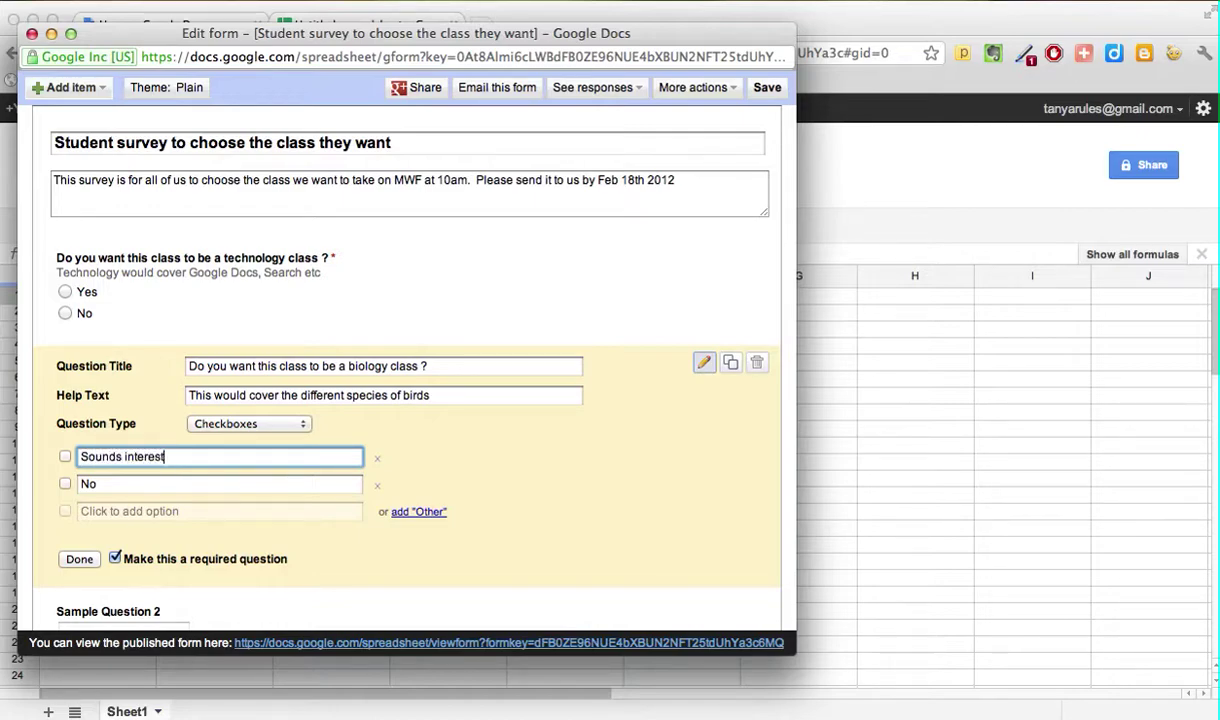
text(ing)
click(142, 482)
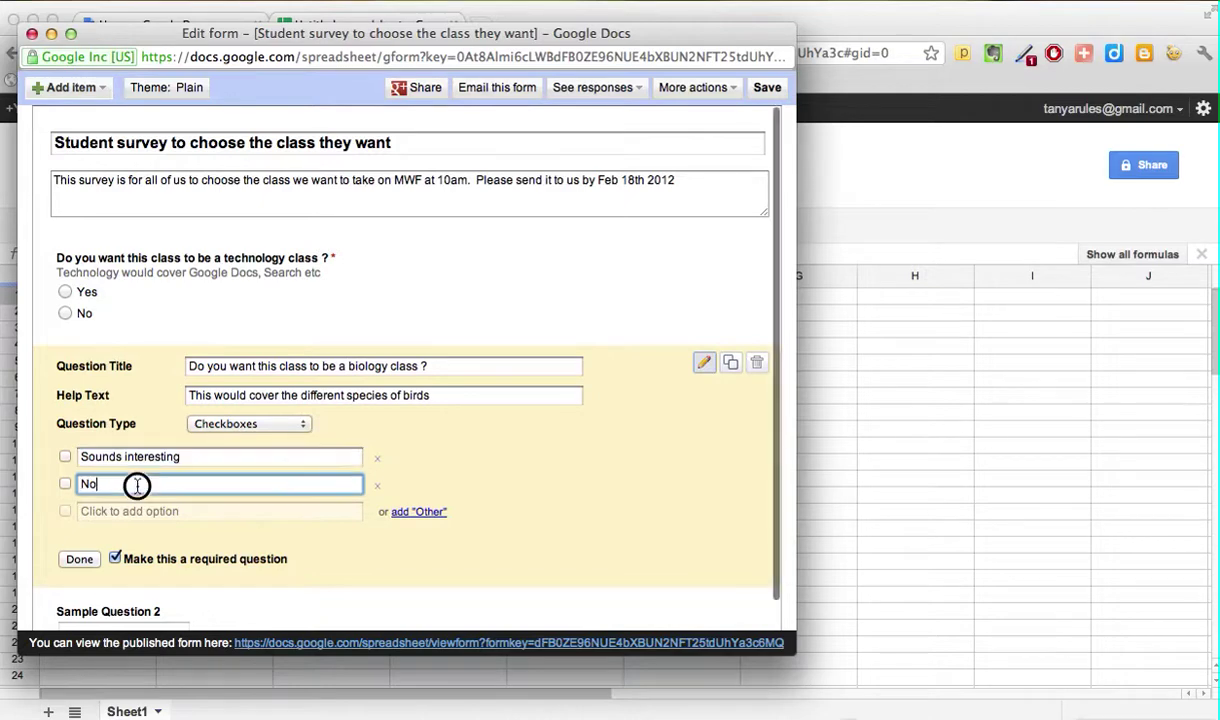
key(BackSpace)
key(BackSpace)
key(BackSpace)
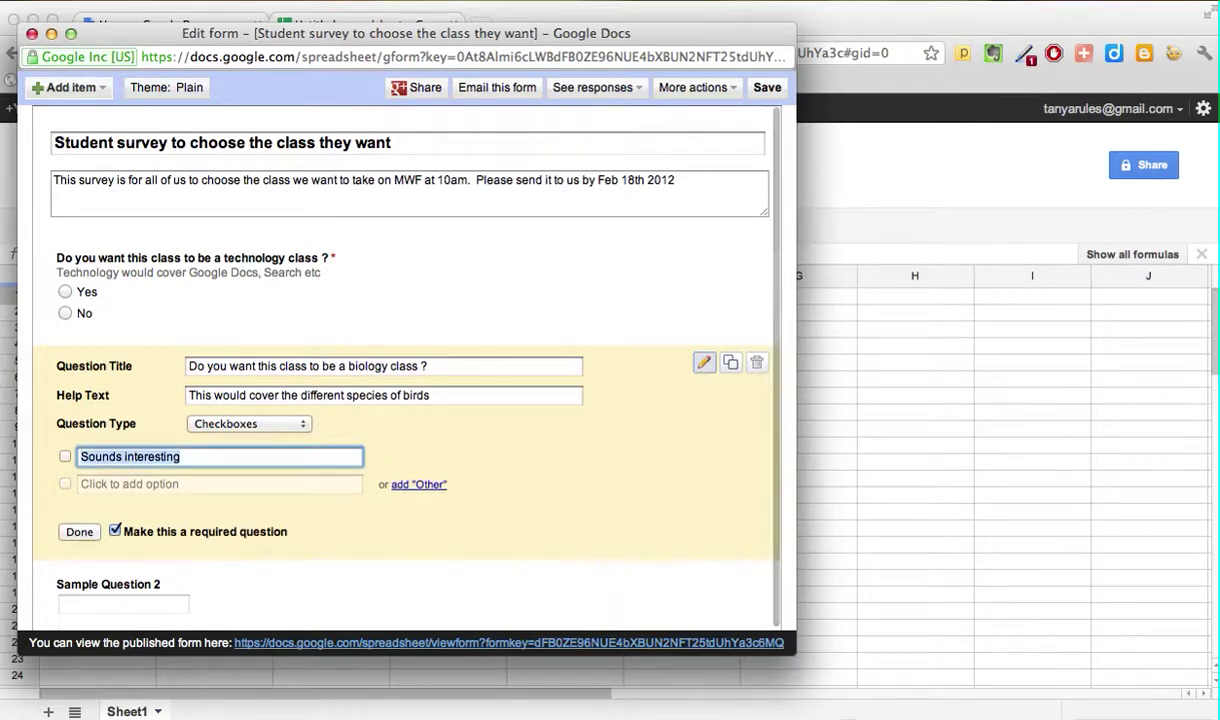
click(133, 489)
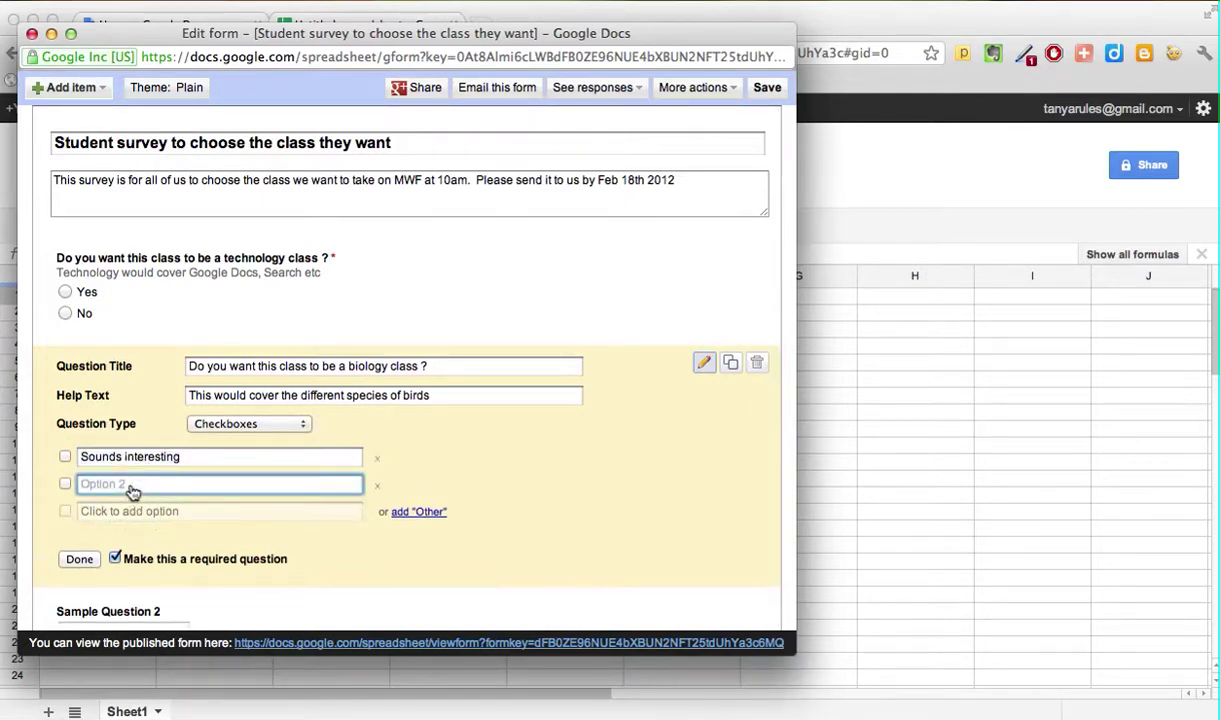
text(Not really)
click(116, 511)
text(O)
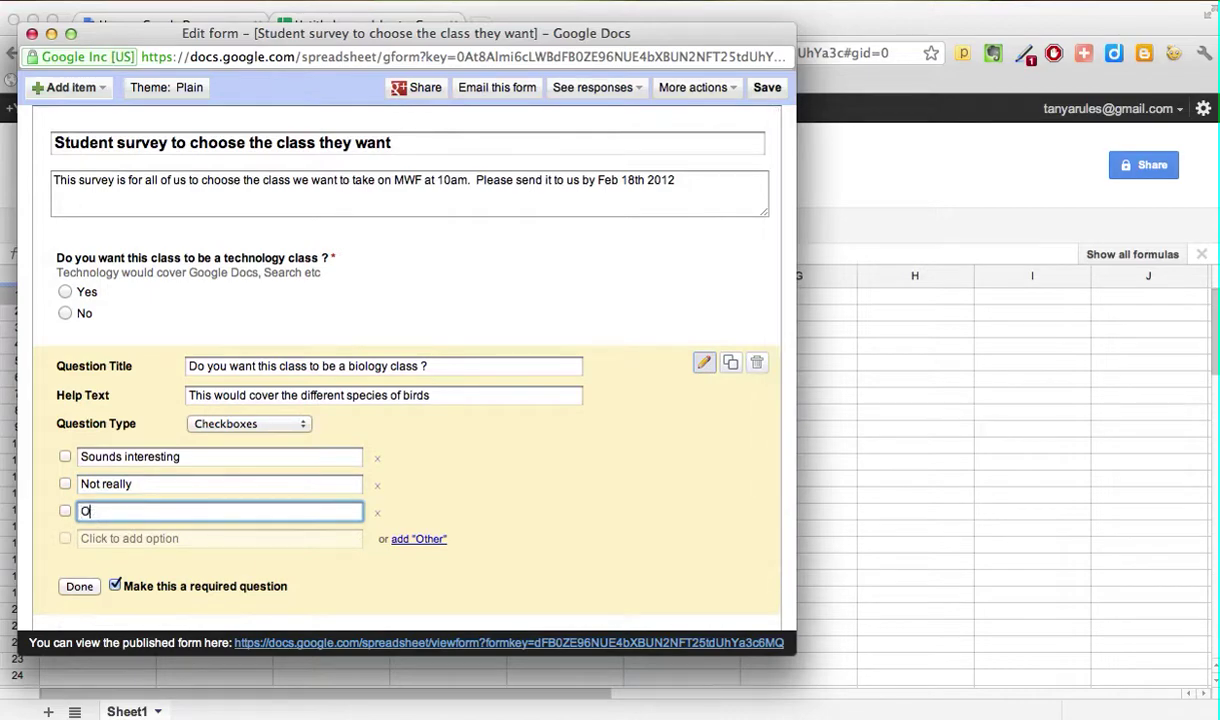
text(nly if we get off 15 )
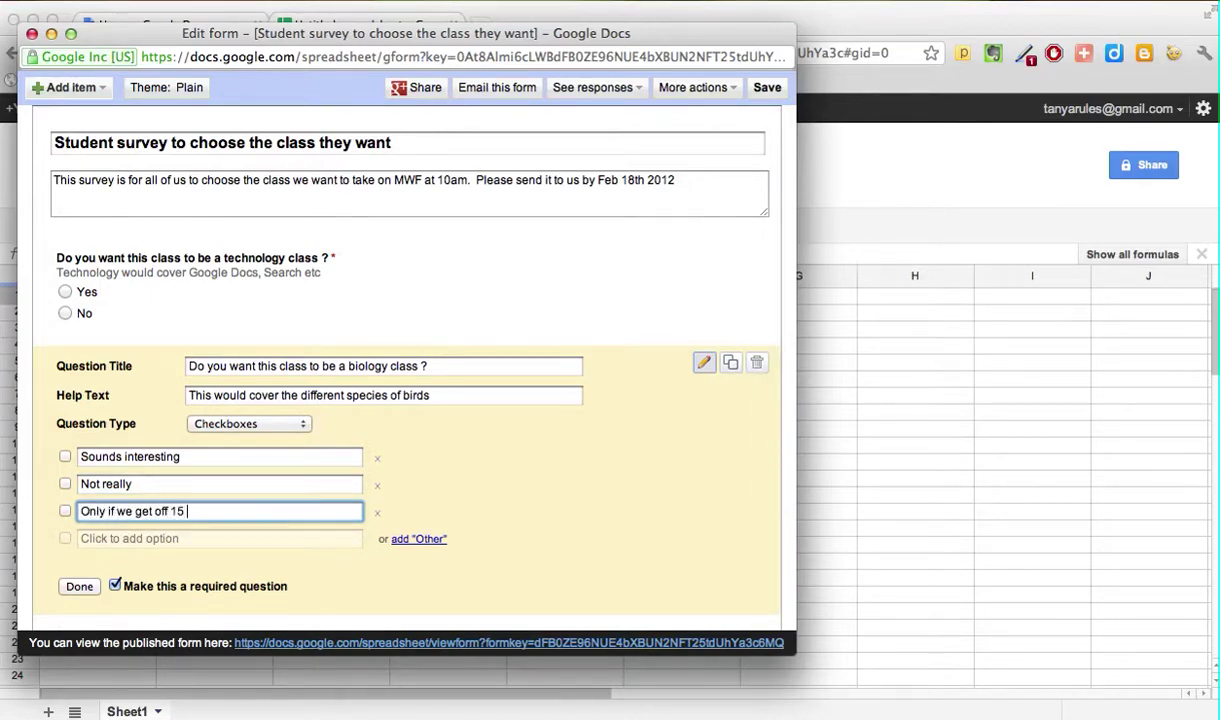
text(minutes early)
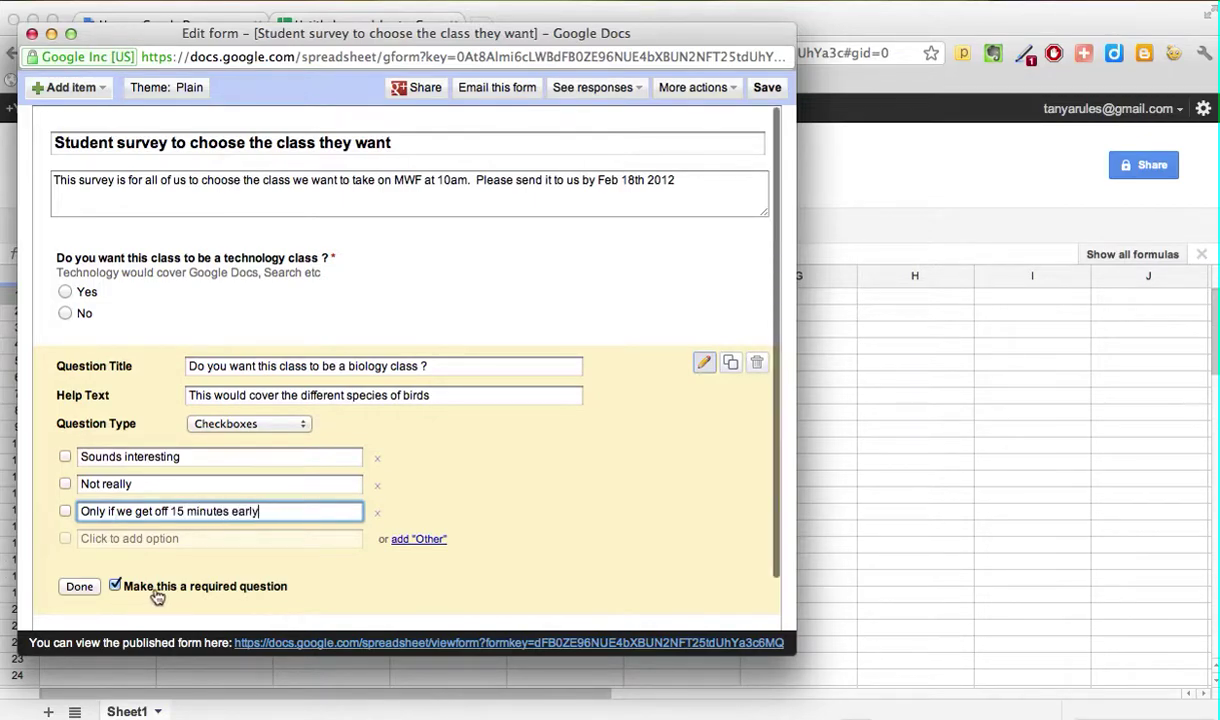
click(79, 586)
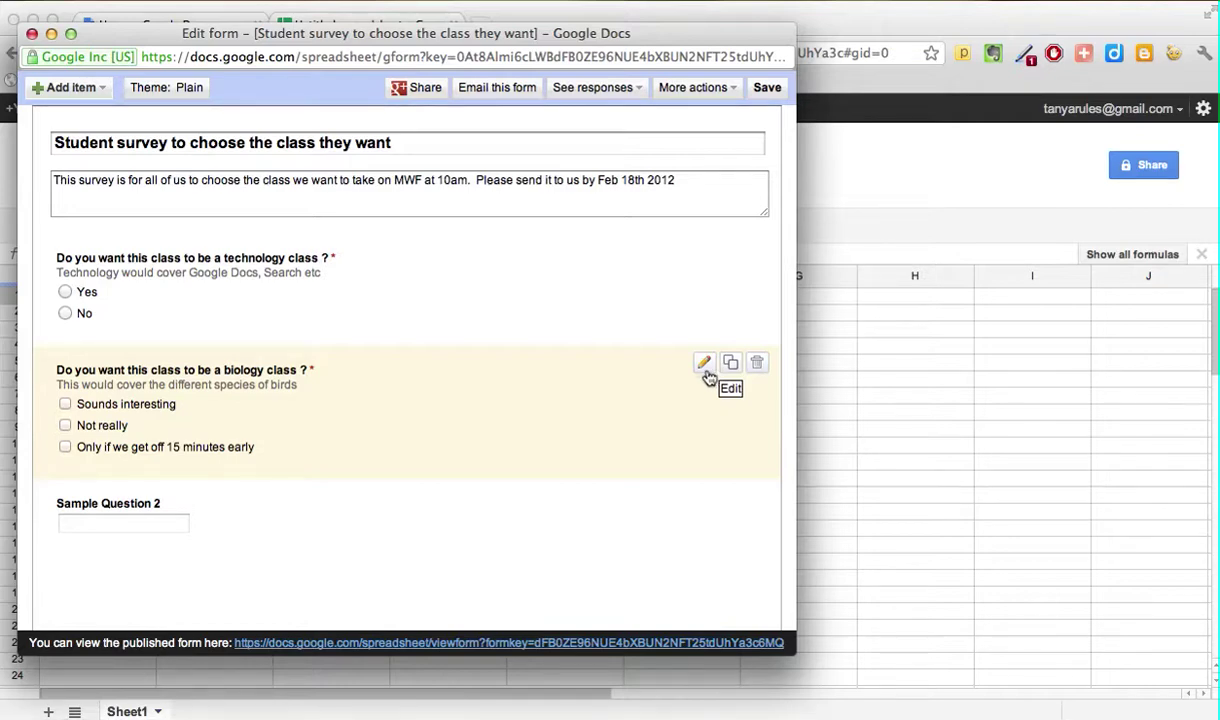
Step: Change the third biology option from 15 to 20 minutes early
click(704, 364)
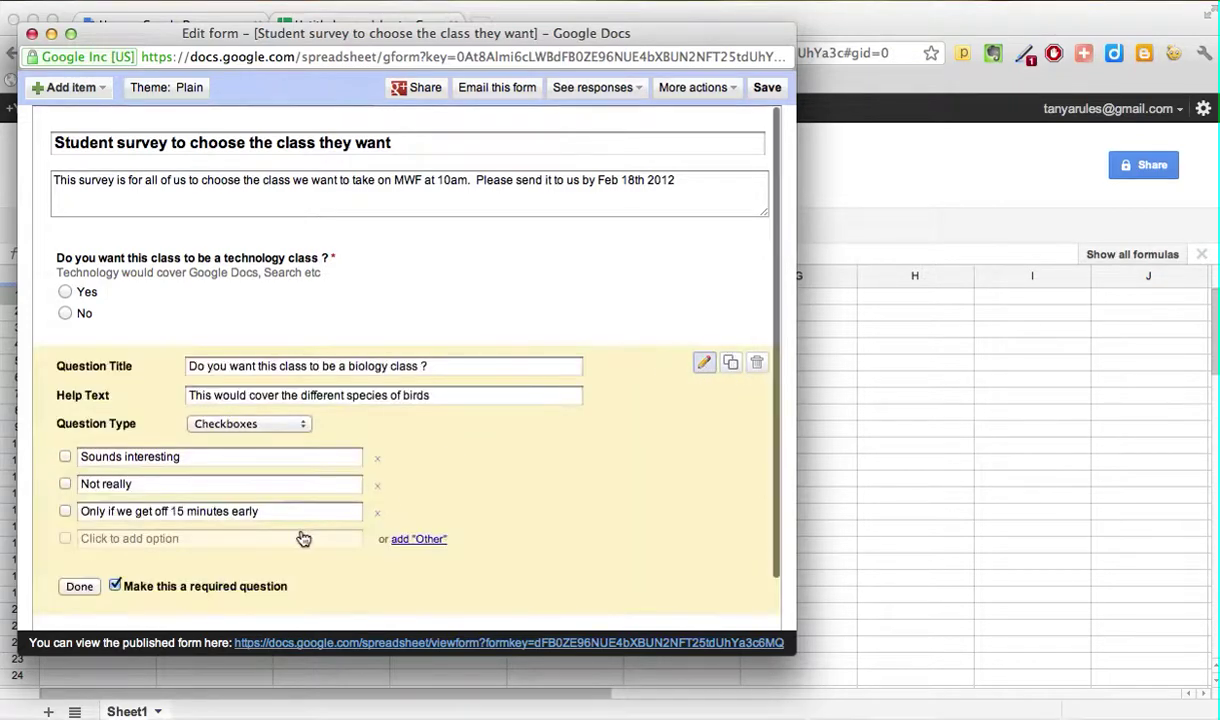
click(185, 510)
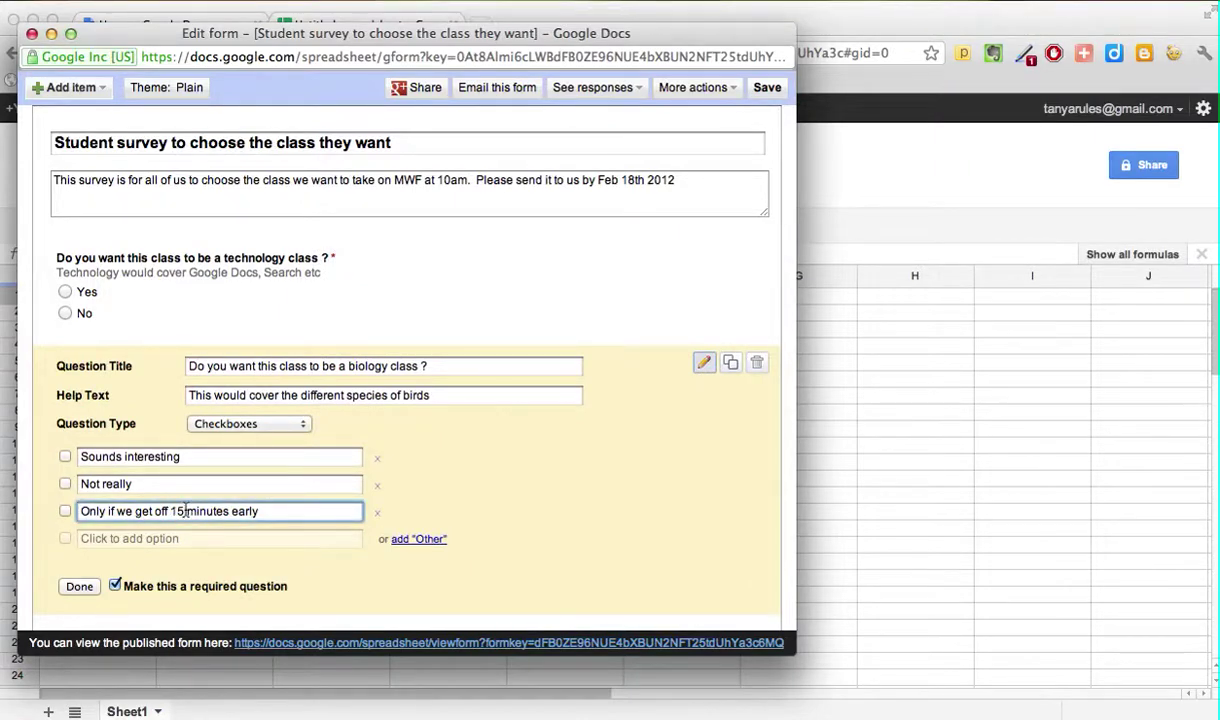
key(BackSpace)
key(BackSpace)
text(20)
click(80, 587)
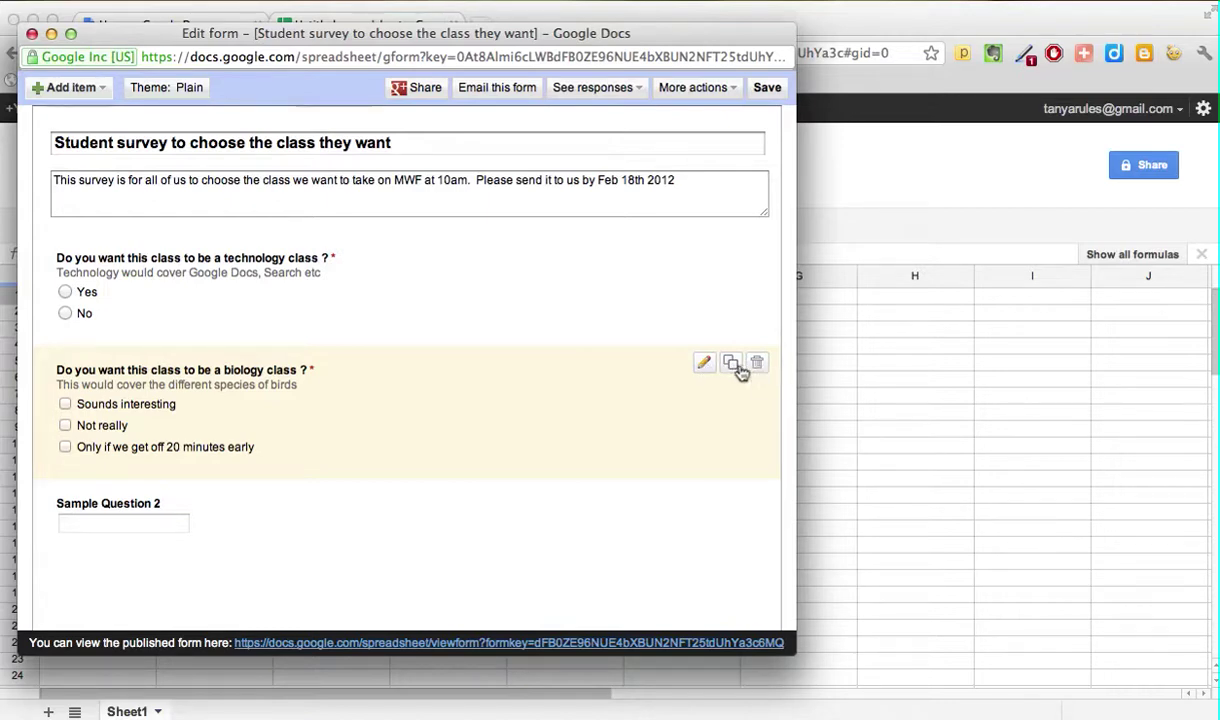
Step: Duplicate the biology question as 'If you want a tech class, what subjects do you want ?' with help text xxxxx
click(731, 366)
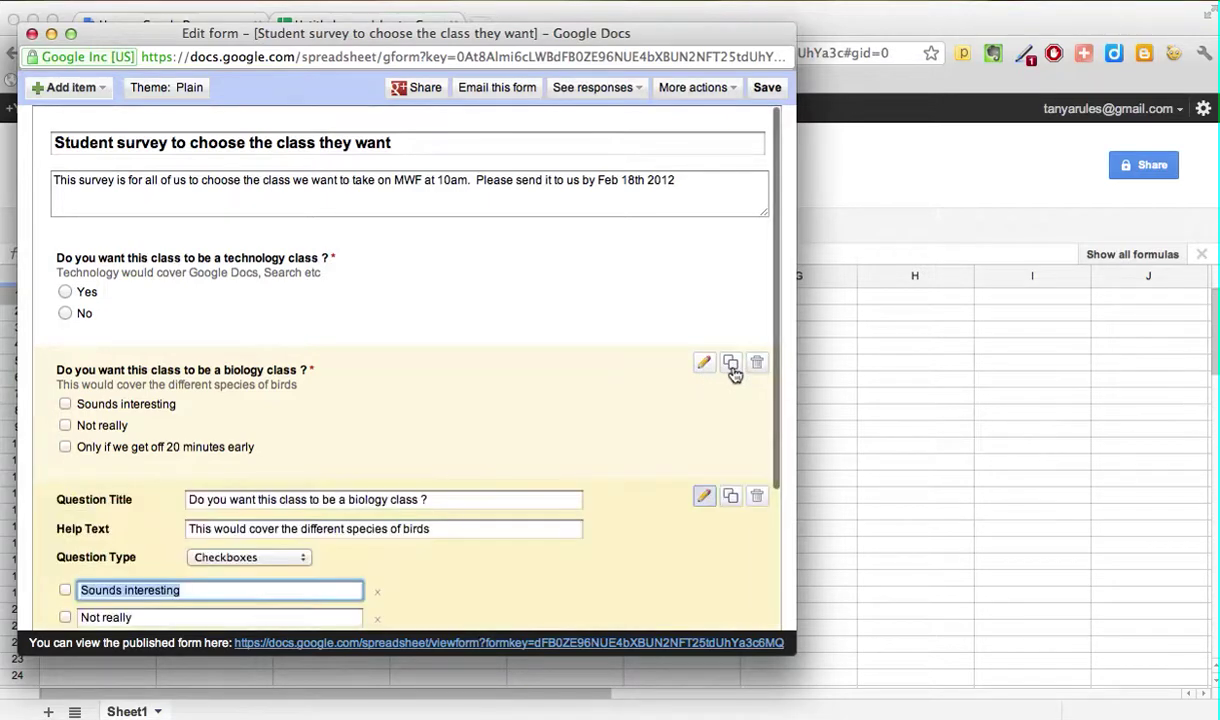
scroll(463, 580, down, 2)
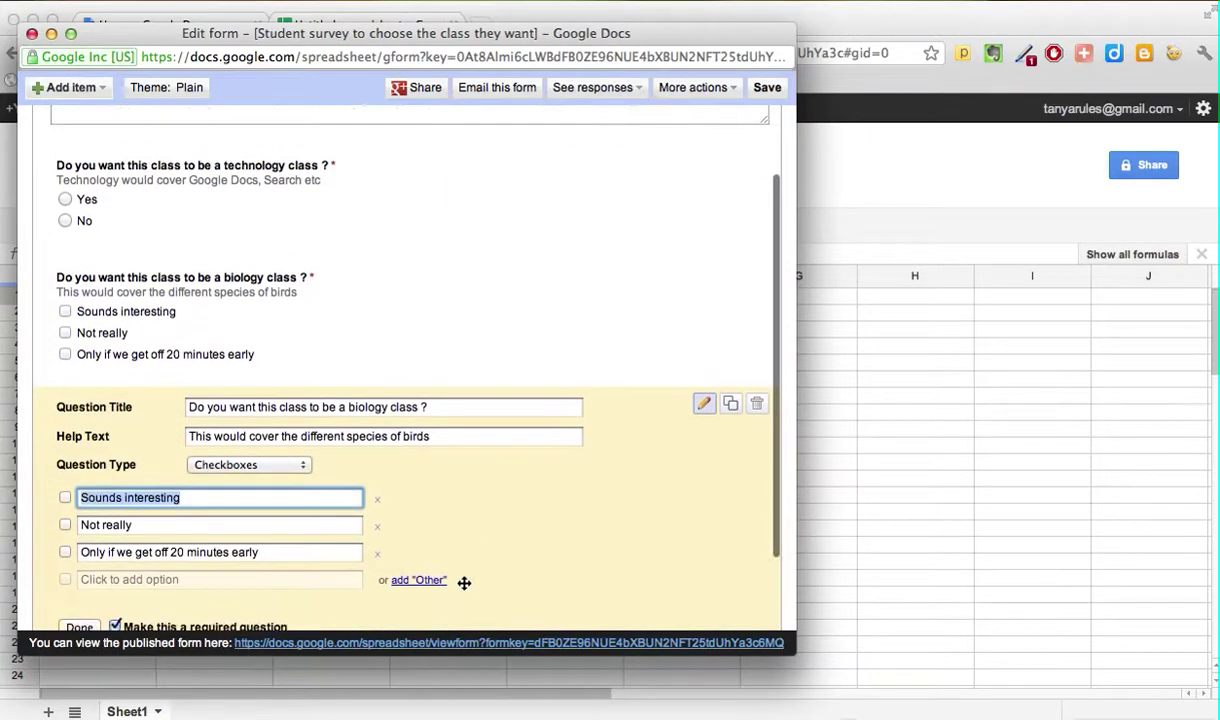
click(457, 407)
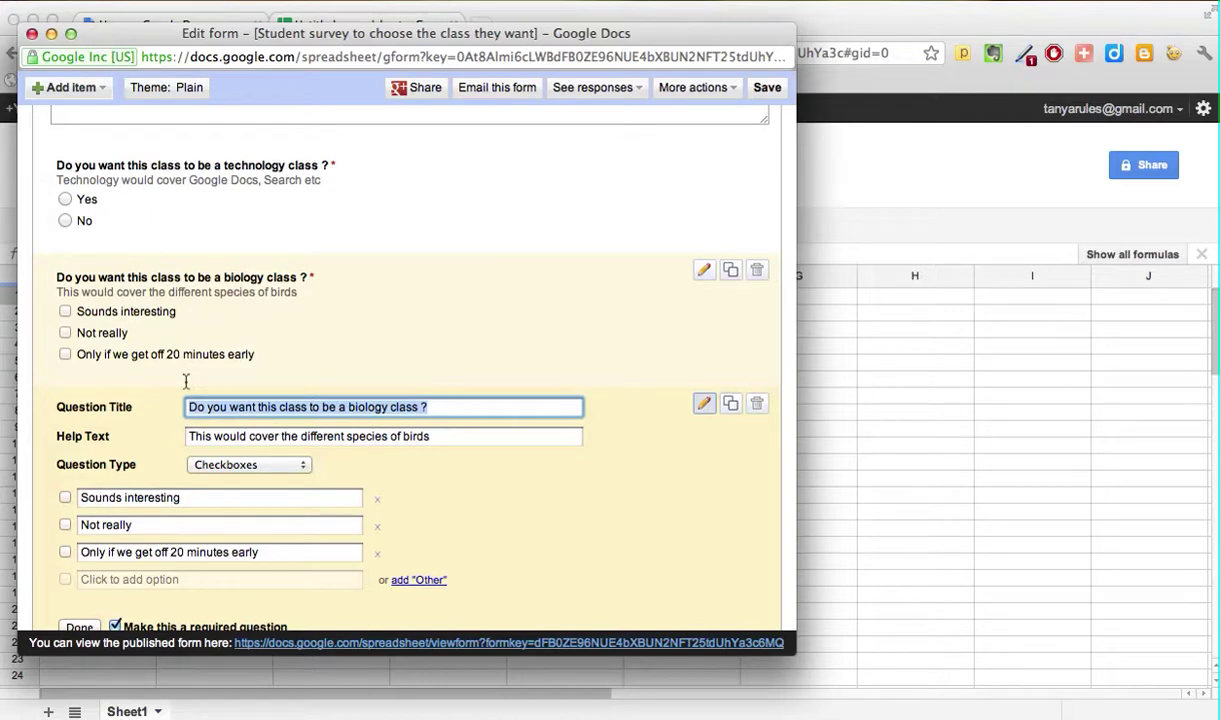
text(If youwan)
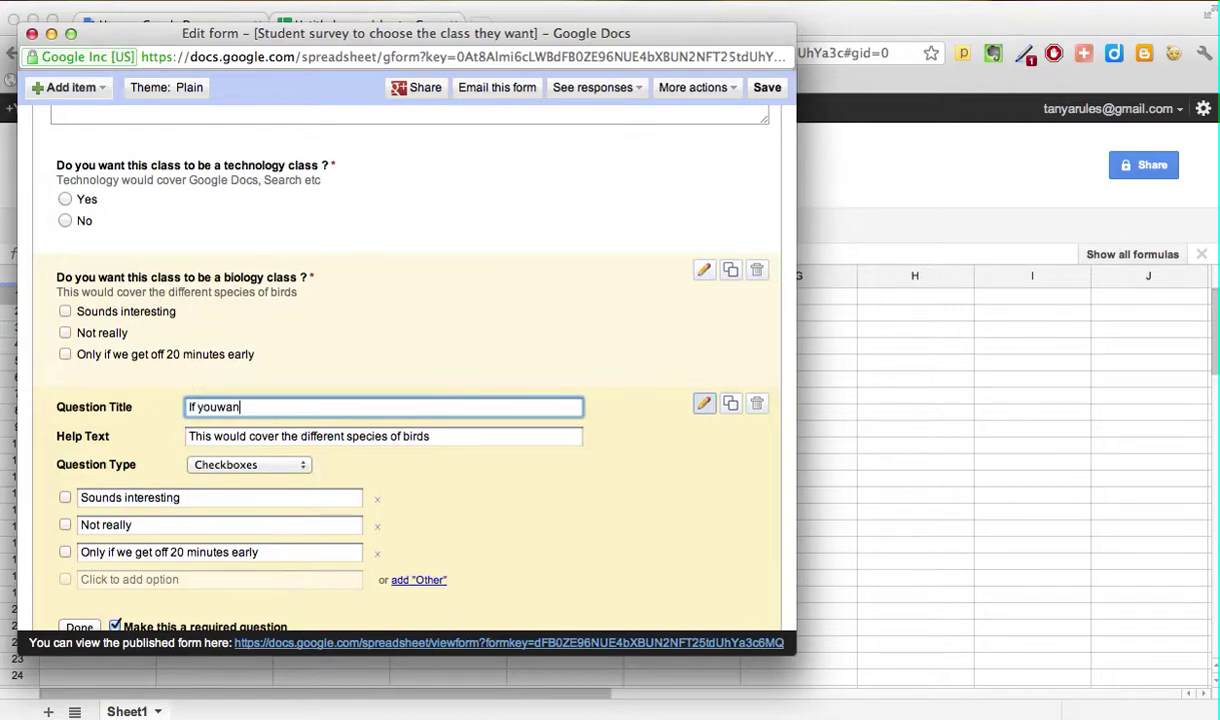
key(BackSpace)
key(BackSpace)
key(BackSpace)
text(want a tech class, wh)
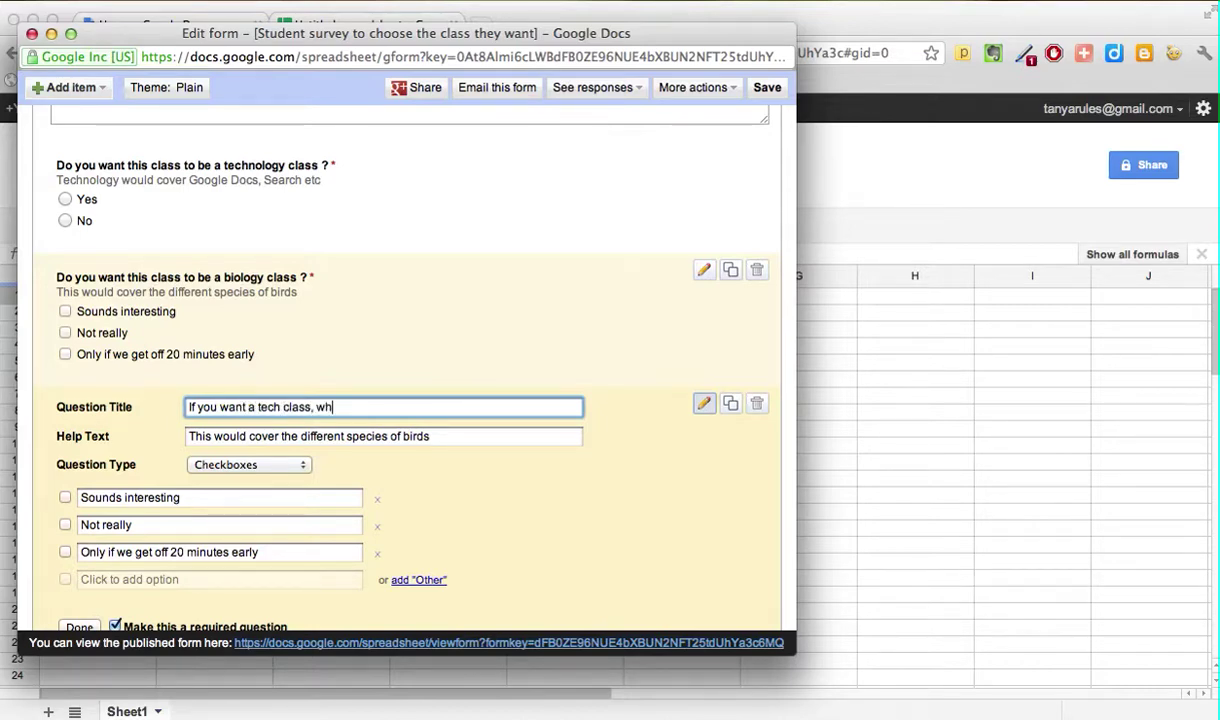
text(at subjects do you want ?)
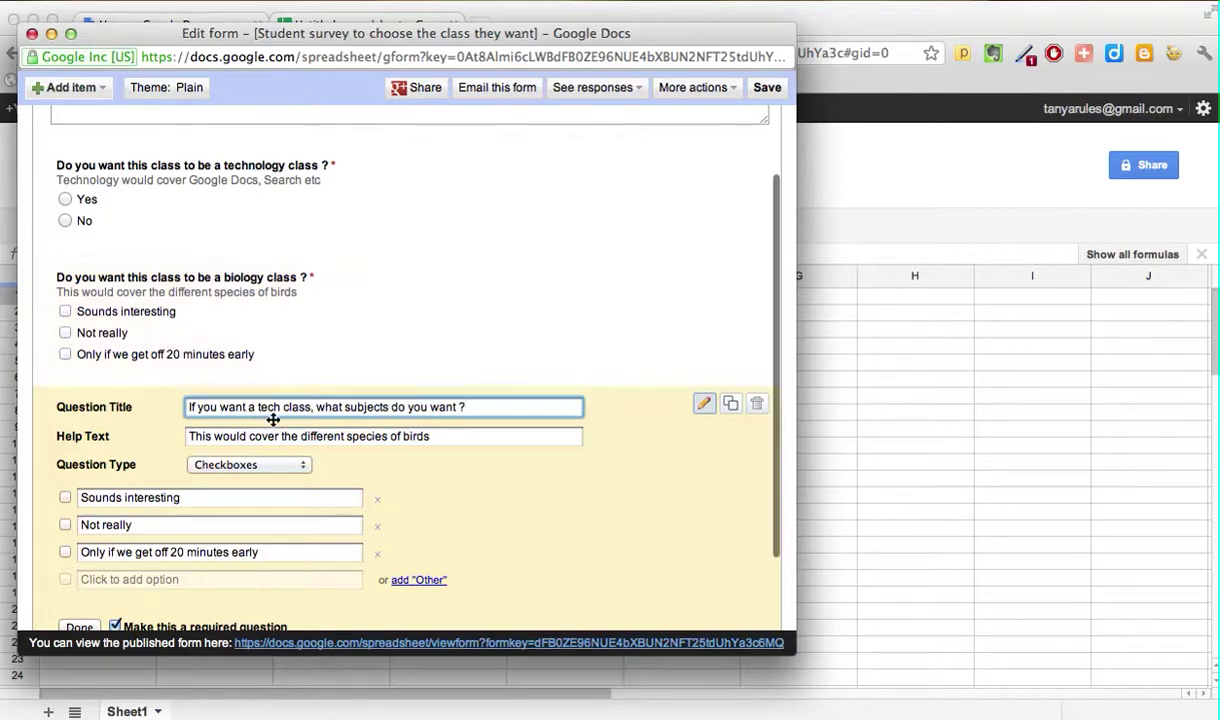
drag(440, 436, 178, 398)
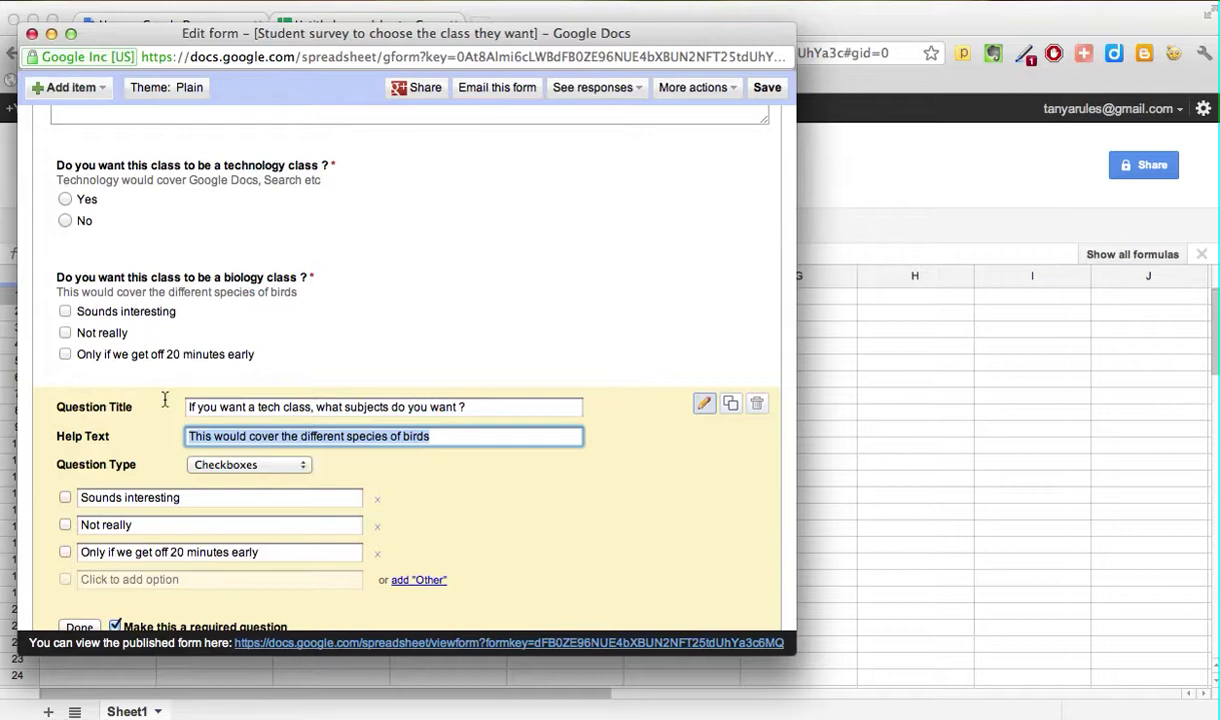
text(xxxxx)
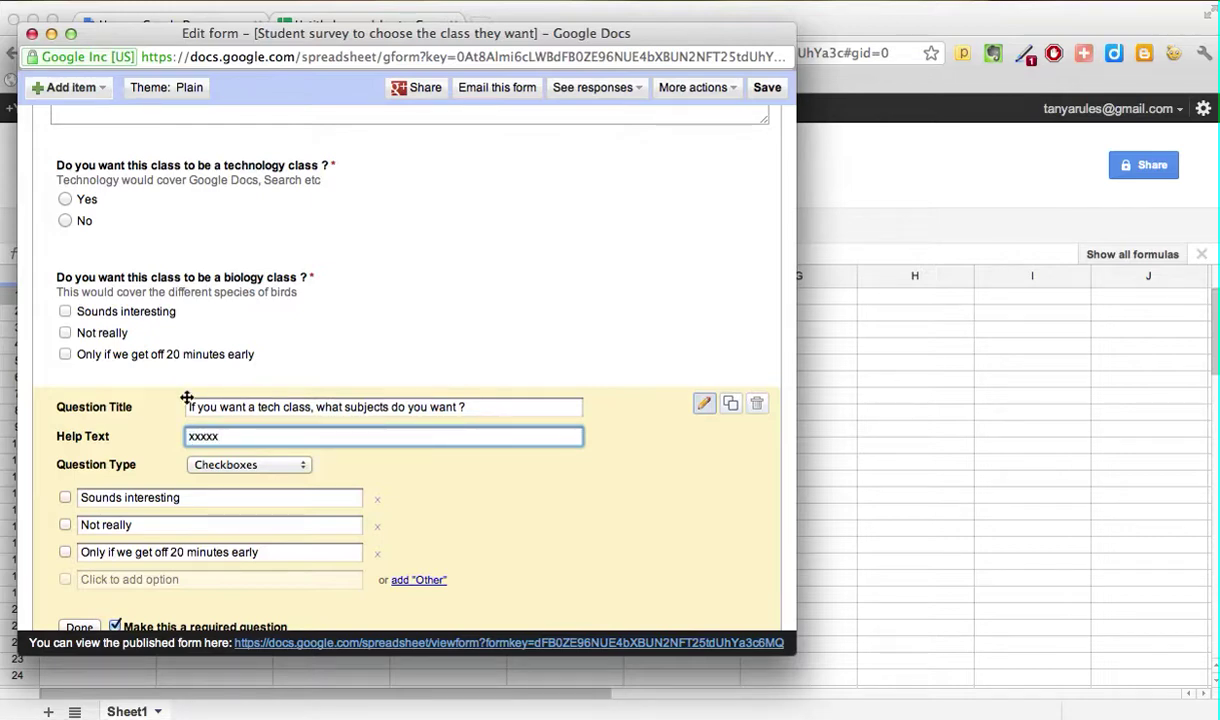
Step: Set the tech-class options to Google Search, Google Docs, Programming and Spreadsheets
click(299, 465)
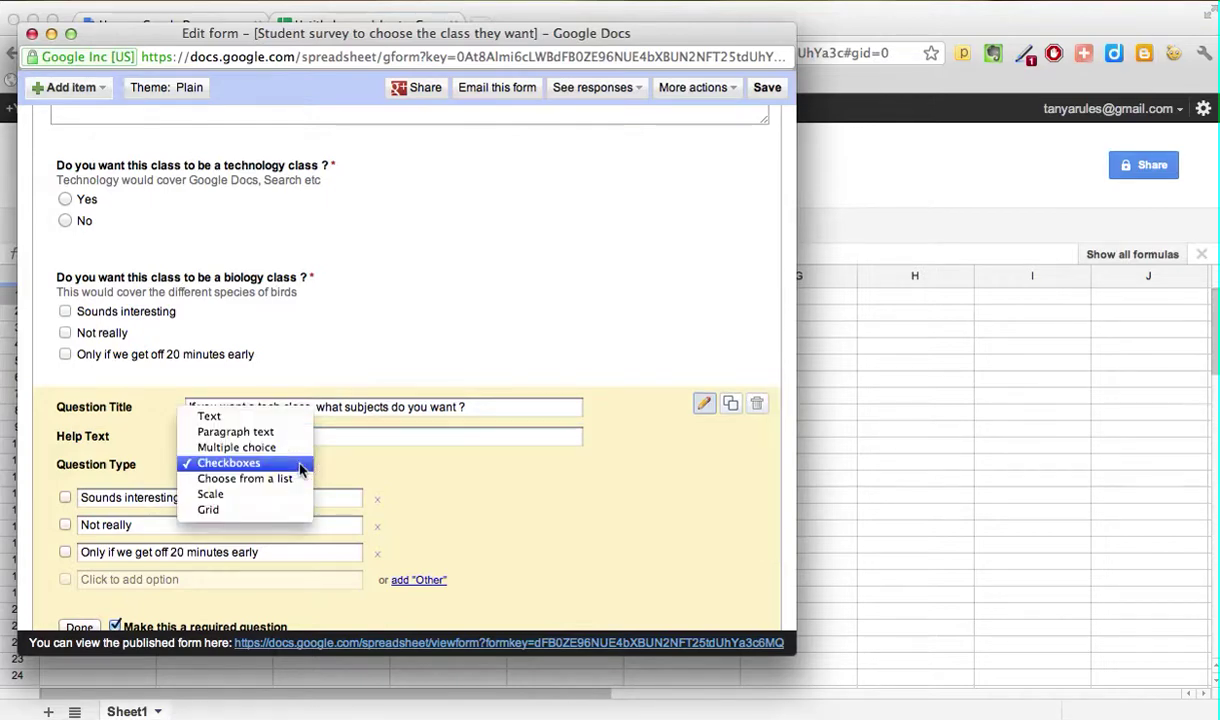
click(290, 448)
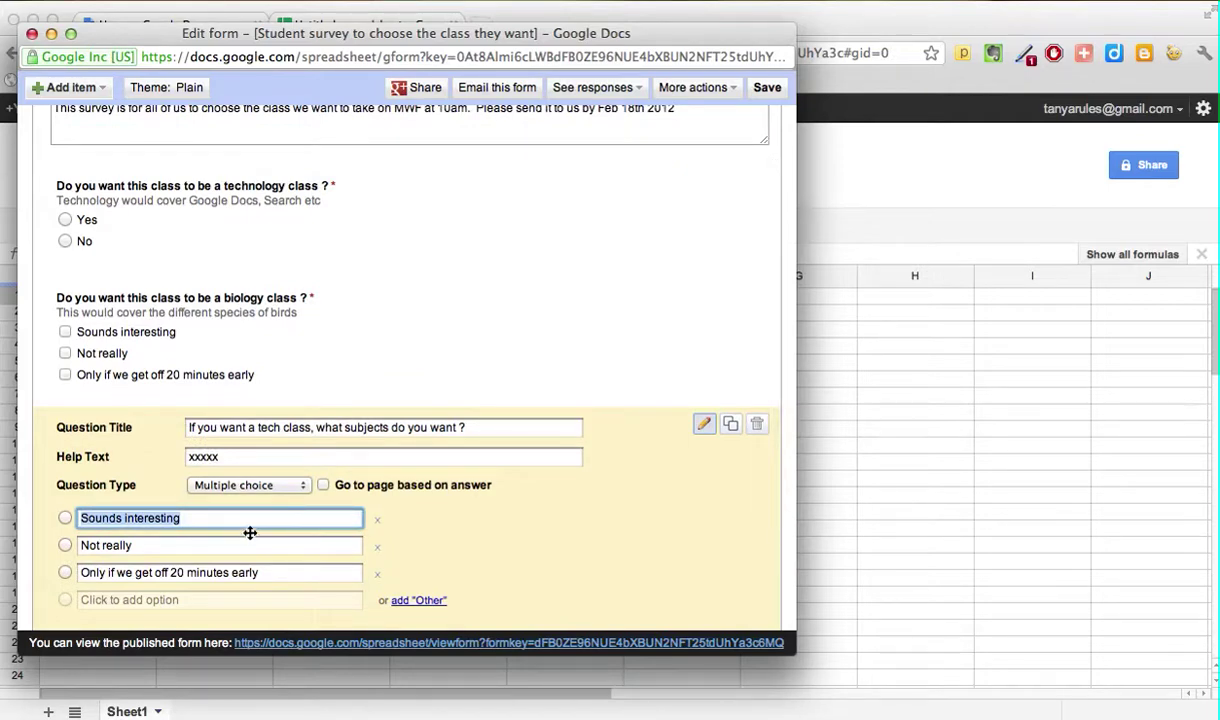
text(G)
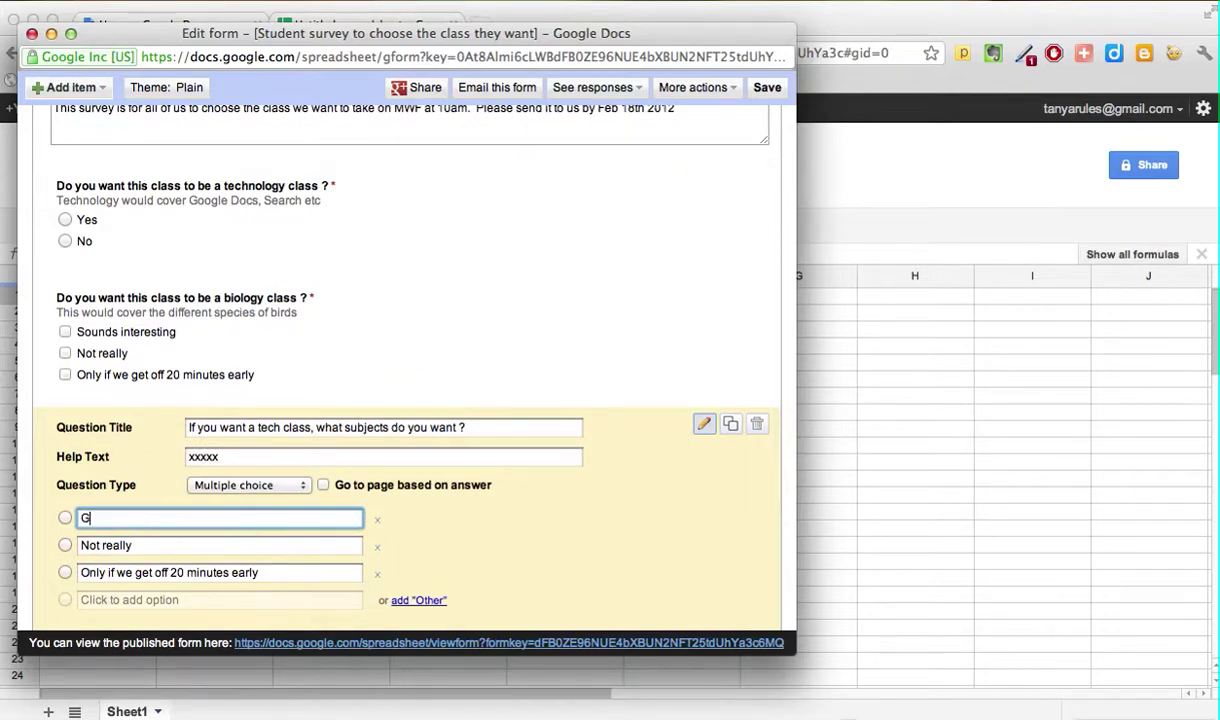
text(oogle Searc)
click(205, 541)
key(BackSpace)
key(BackSpace)
key(BackSpace)
key(BackSpace)
key(BackSpace)
key(BackSpace)
key(BackSpace)
key(BackSpace)
key(BackSpace)
key(BackSpace)
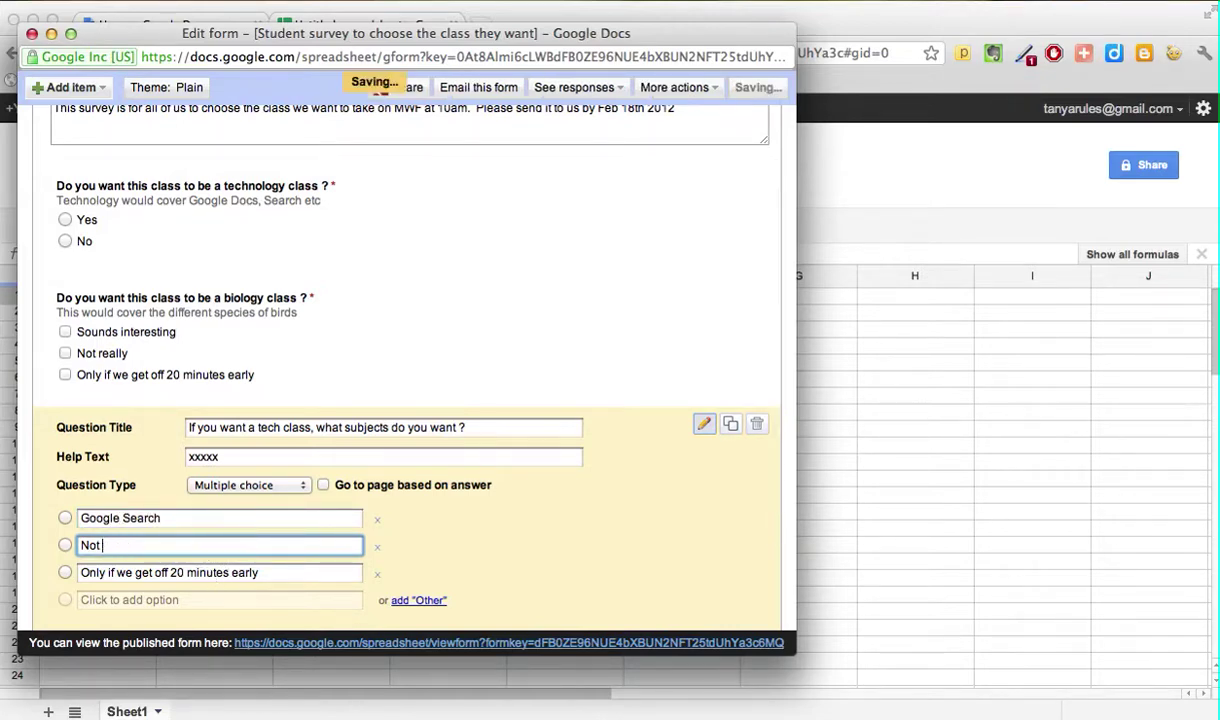
text(Goo)
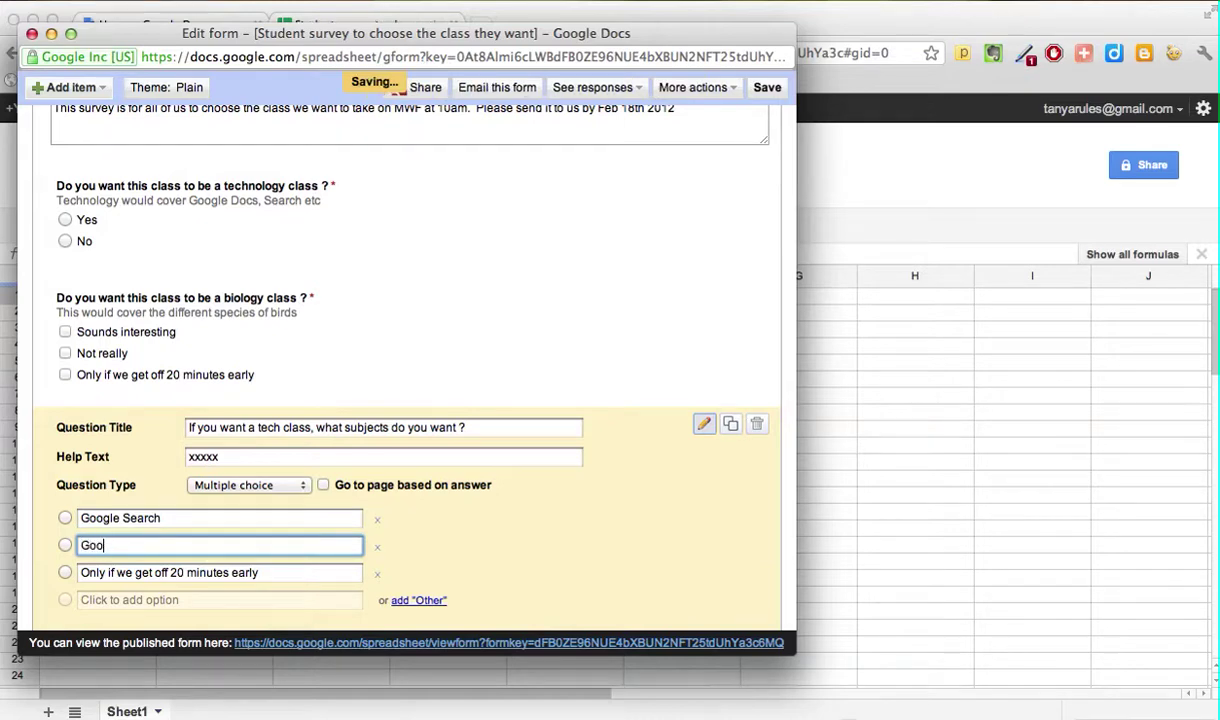
text(gle Docs)
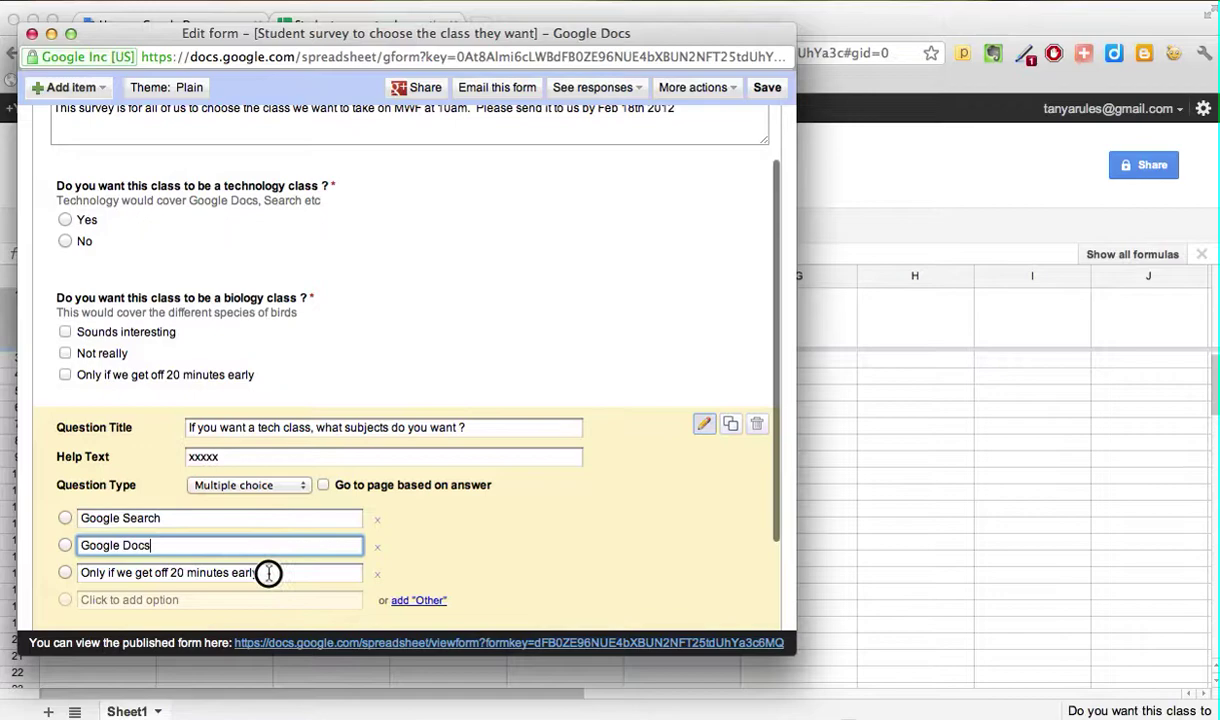
drag(305, 570, 57, 572)
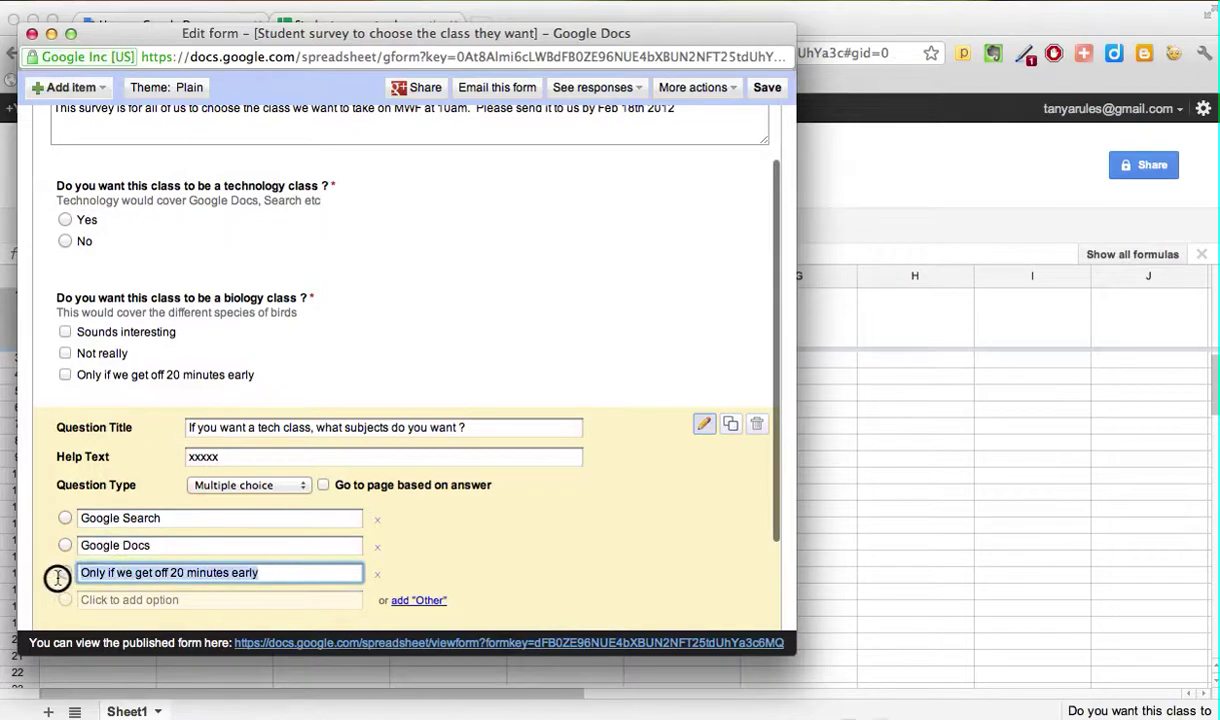
text(Progra)
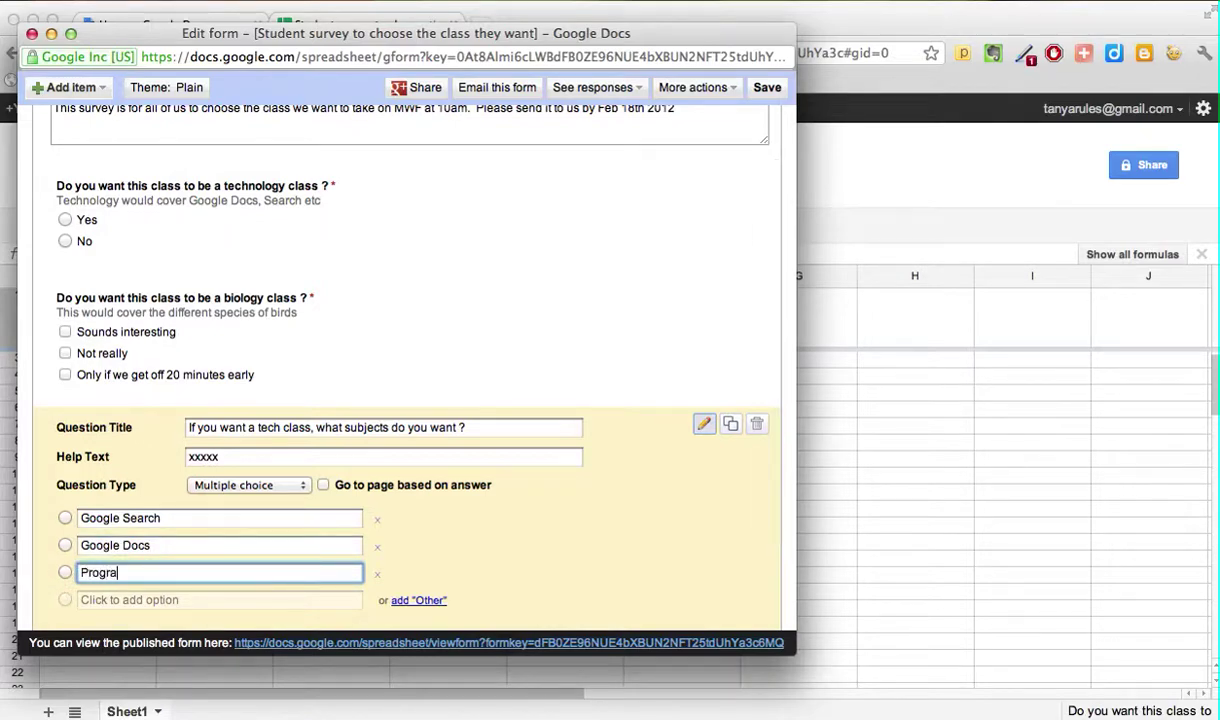
text(mming)
click(110, 600)
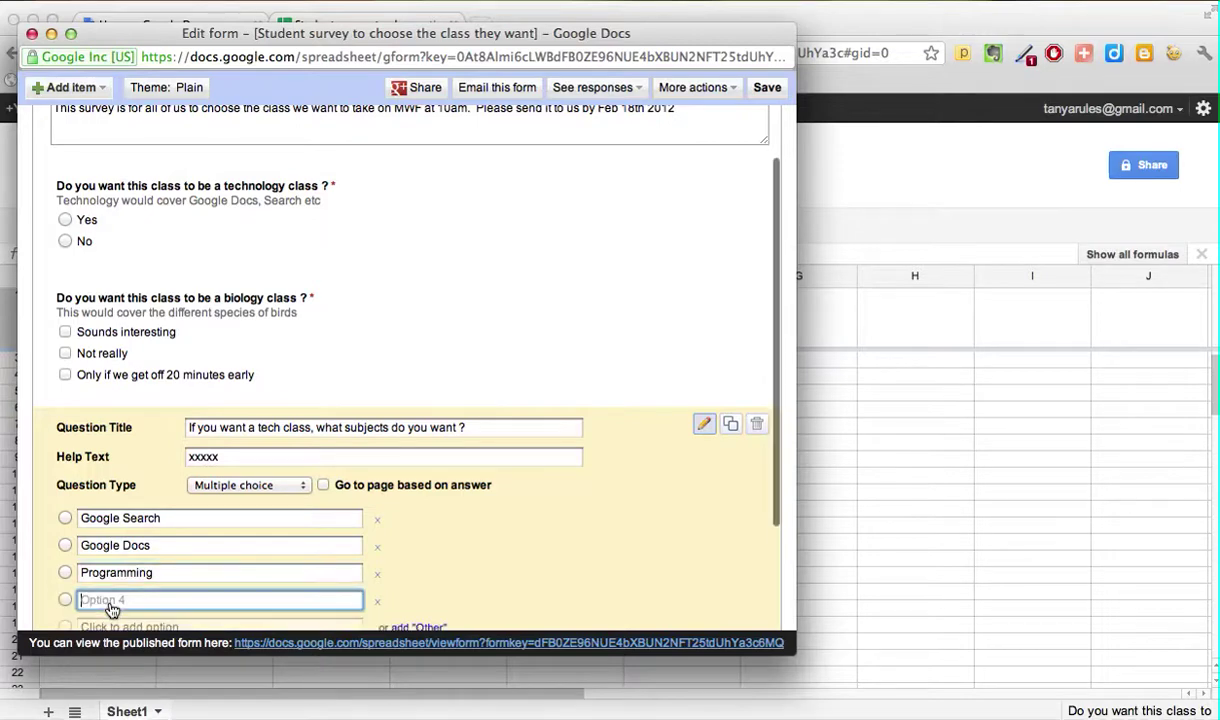
text(S)
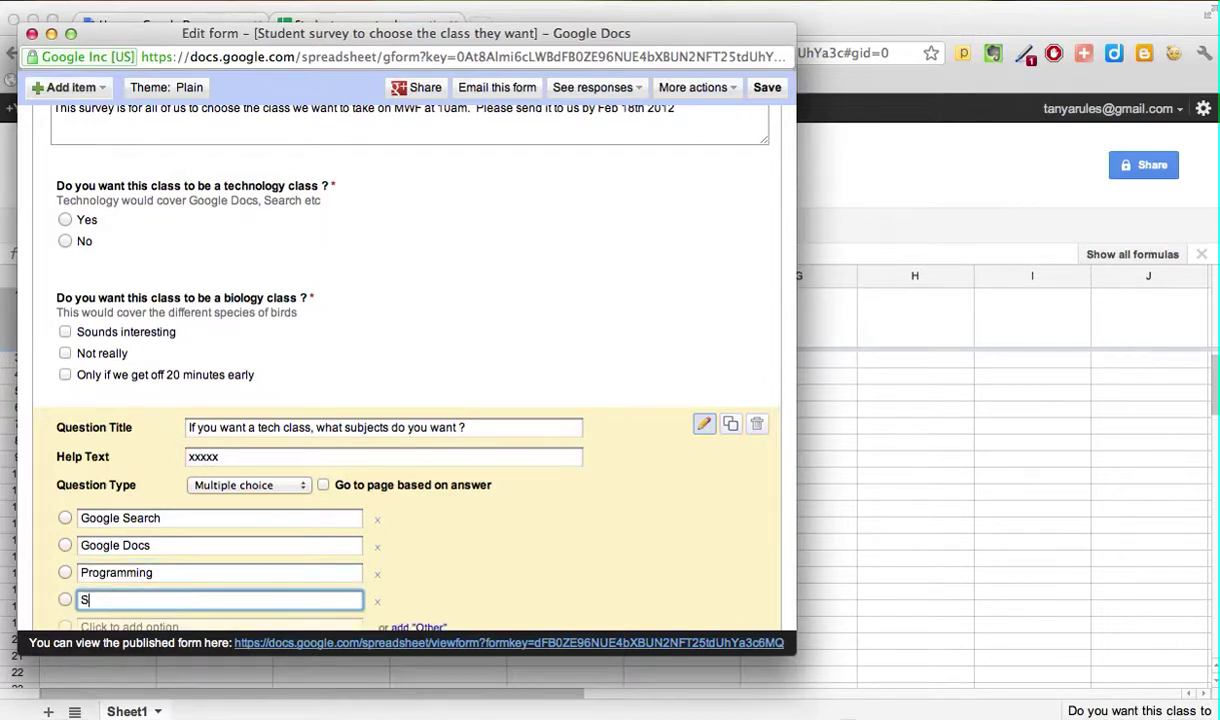
text(preadsheets)
Step: Switch the tech-class question back to checkboxes and finish editing it
click(303, 487)
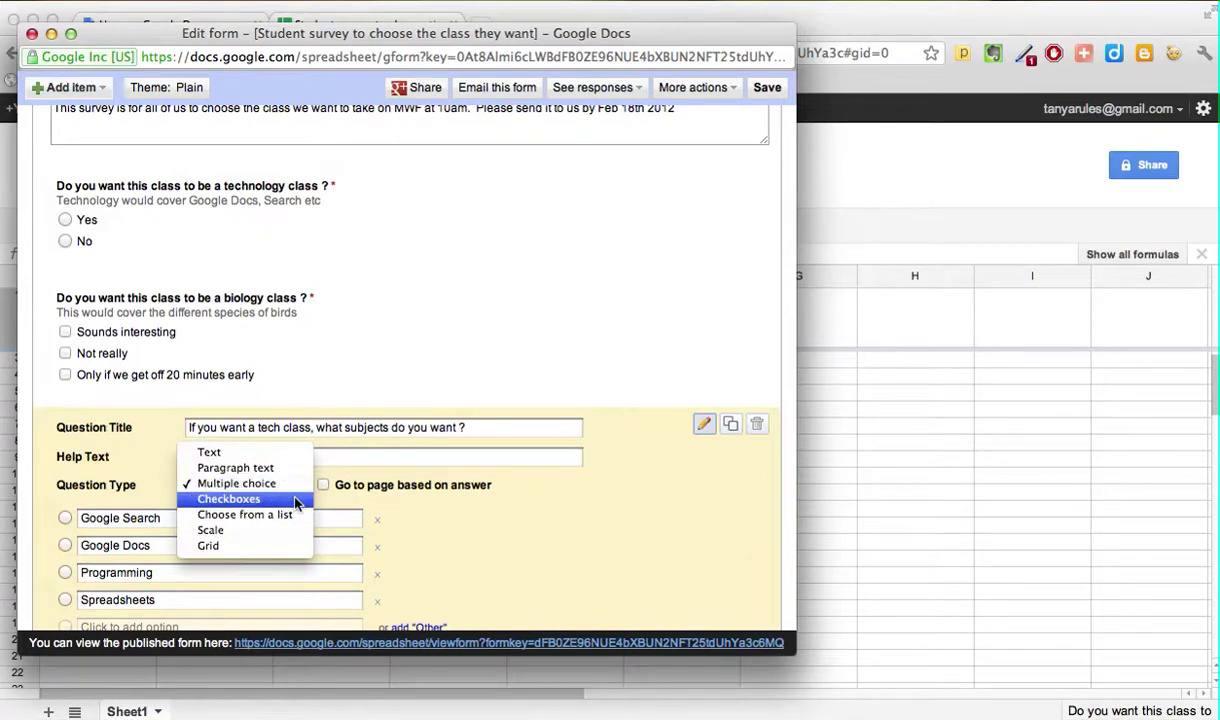
click(297, 501)
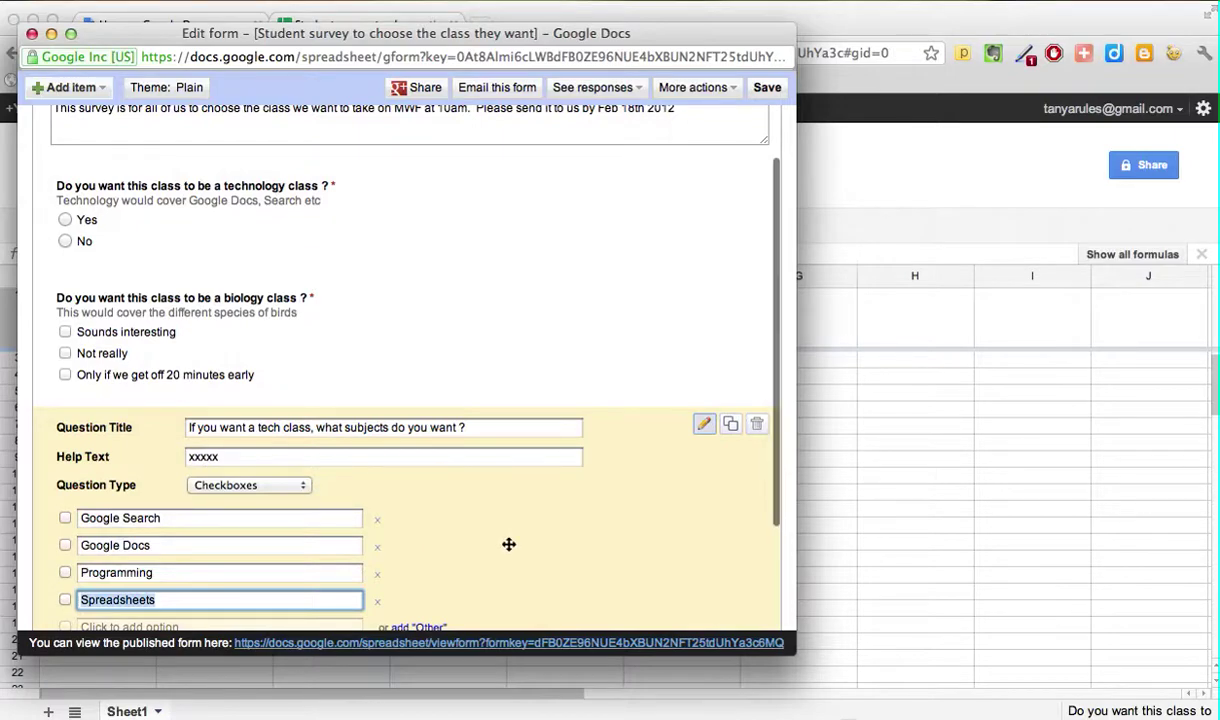
scroll(508, 544, down, 1)
scroll(508, 544, down, 5)
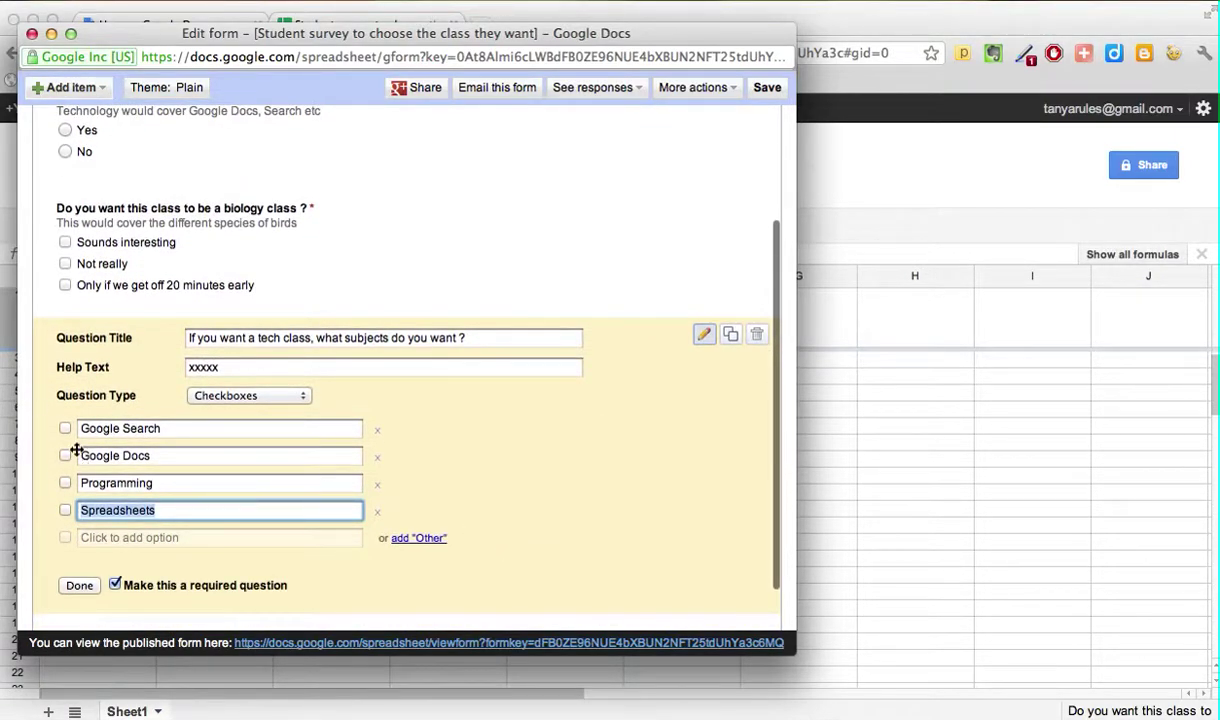
click(79, 587)
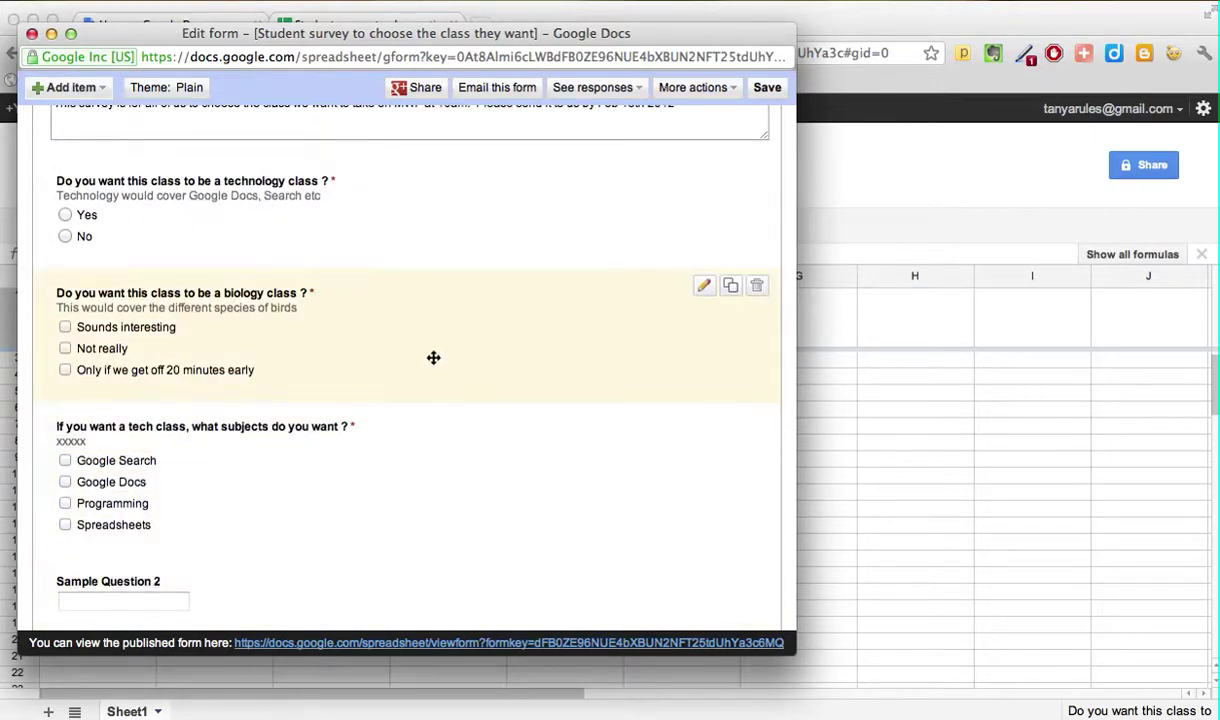
Step: Send the form by email to the recipient's Gmail address
scroll(433, 357, up, 4)
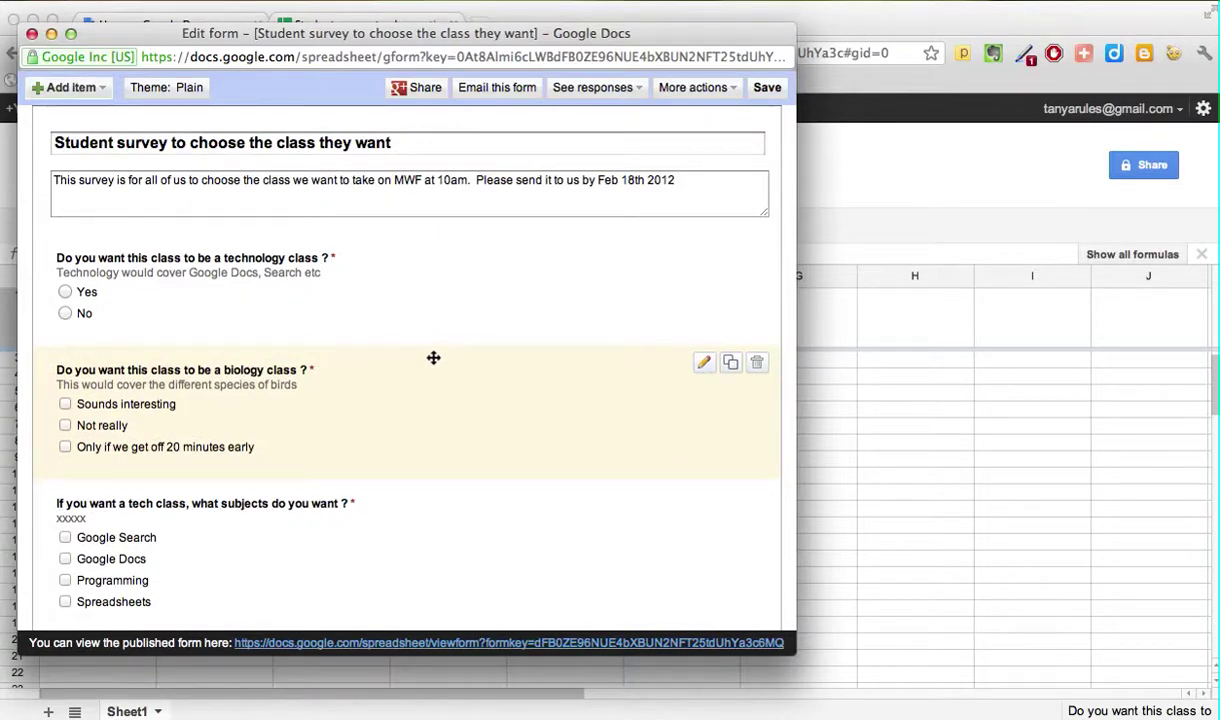
click(497, 92)
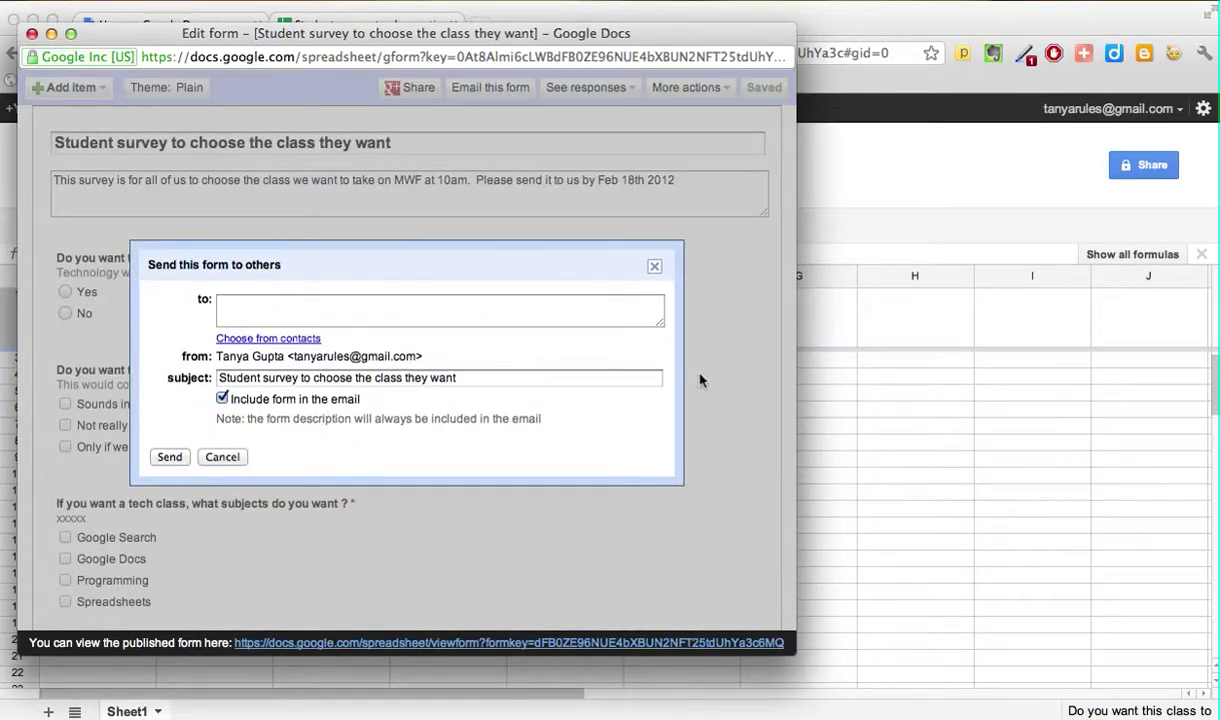
click(296, 302)
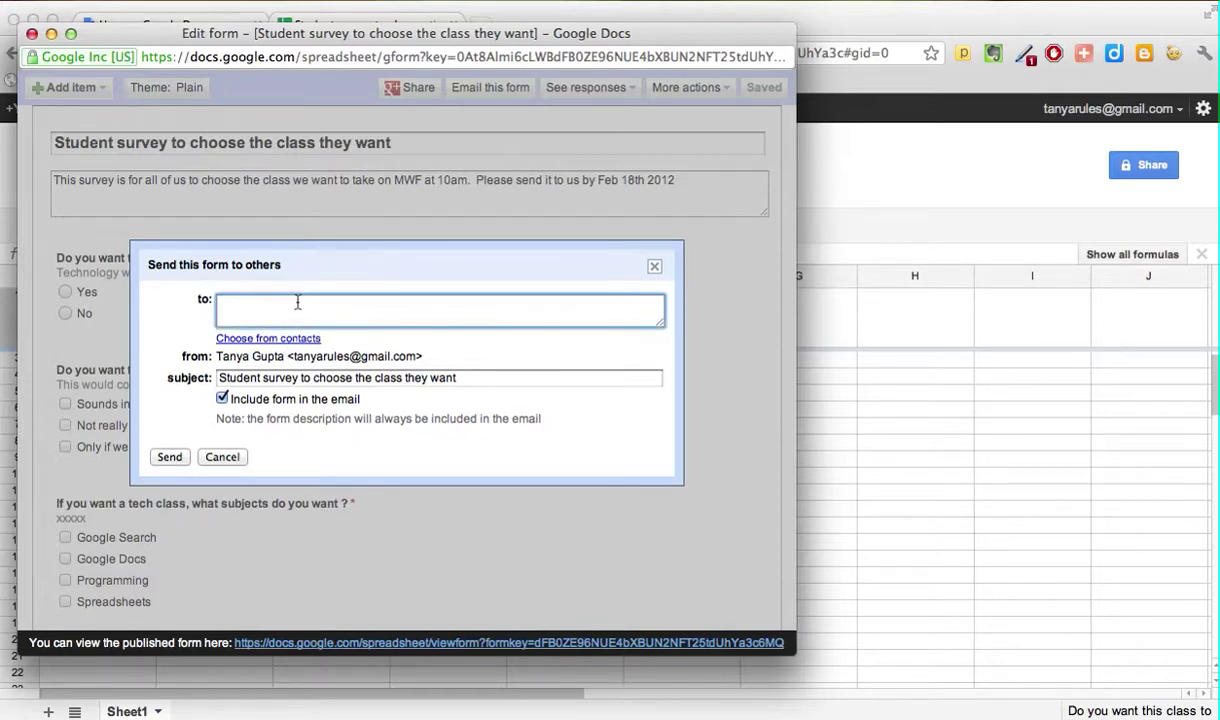
text(xx)
key(BackSpace)
key(BackSpace)
key(BackSpace)
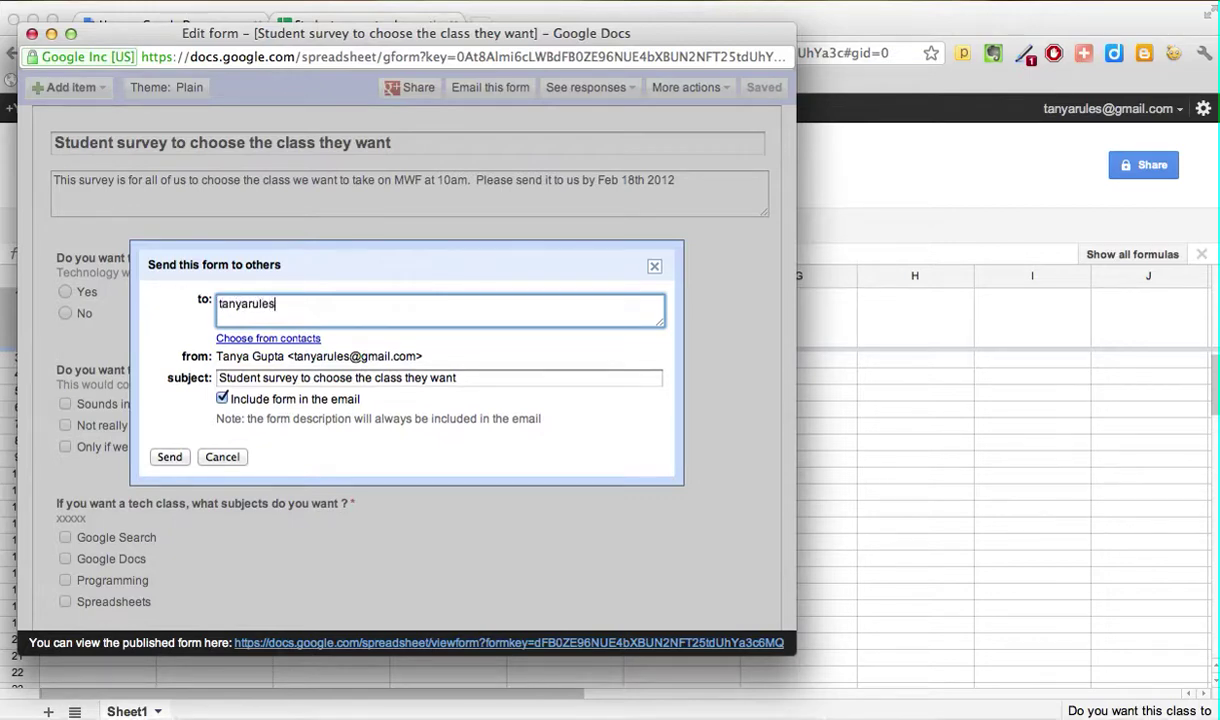
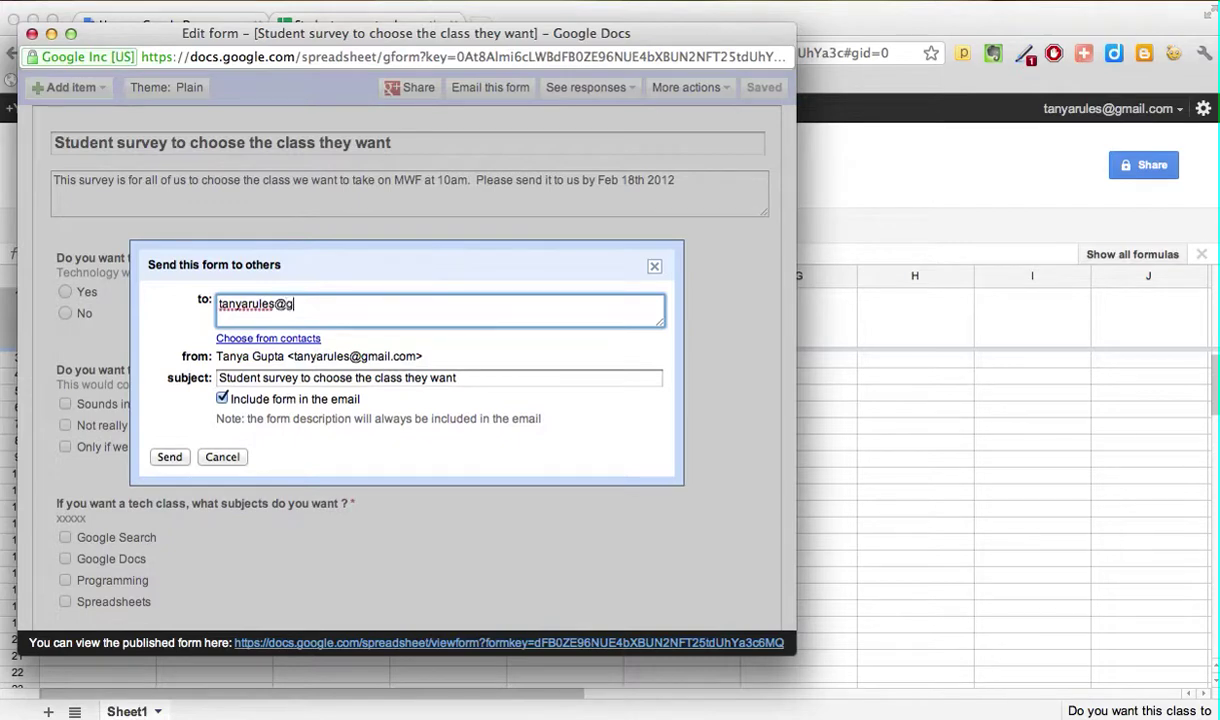
click(169, 457)
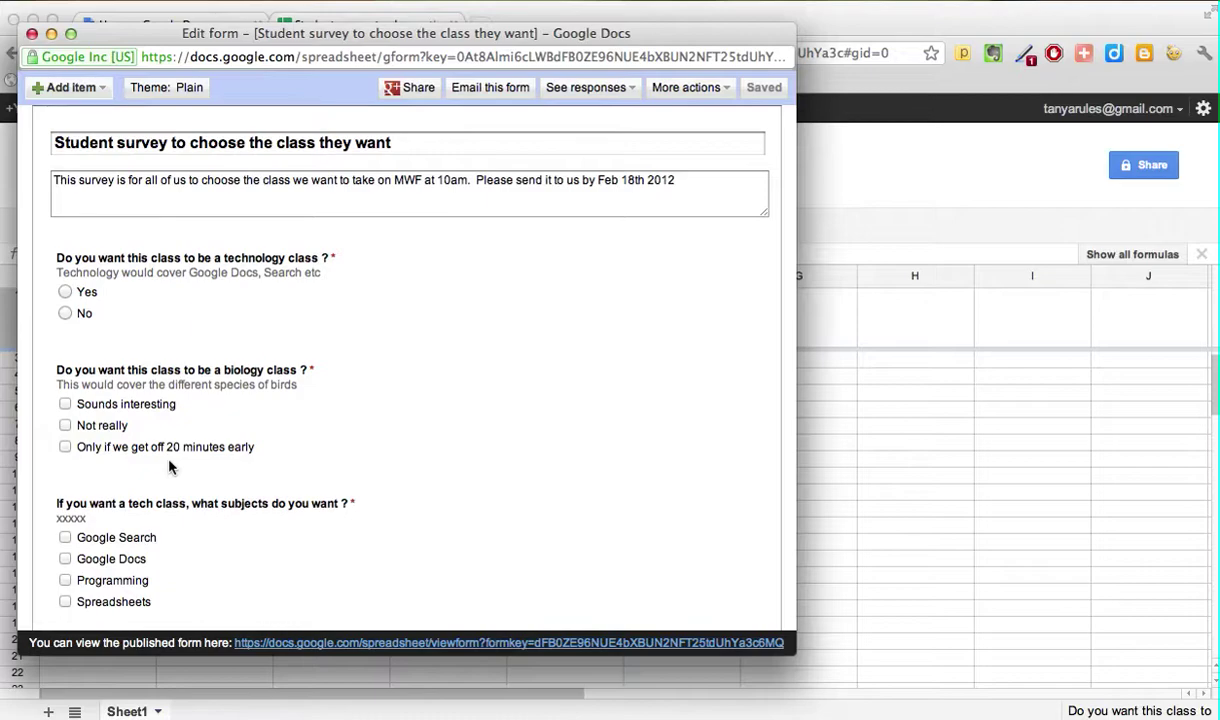
Step: Open the live 'Student survey to choose the class they want' form in a new browser tab
click(337, 645)
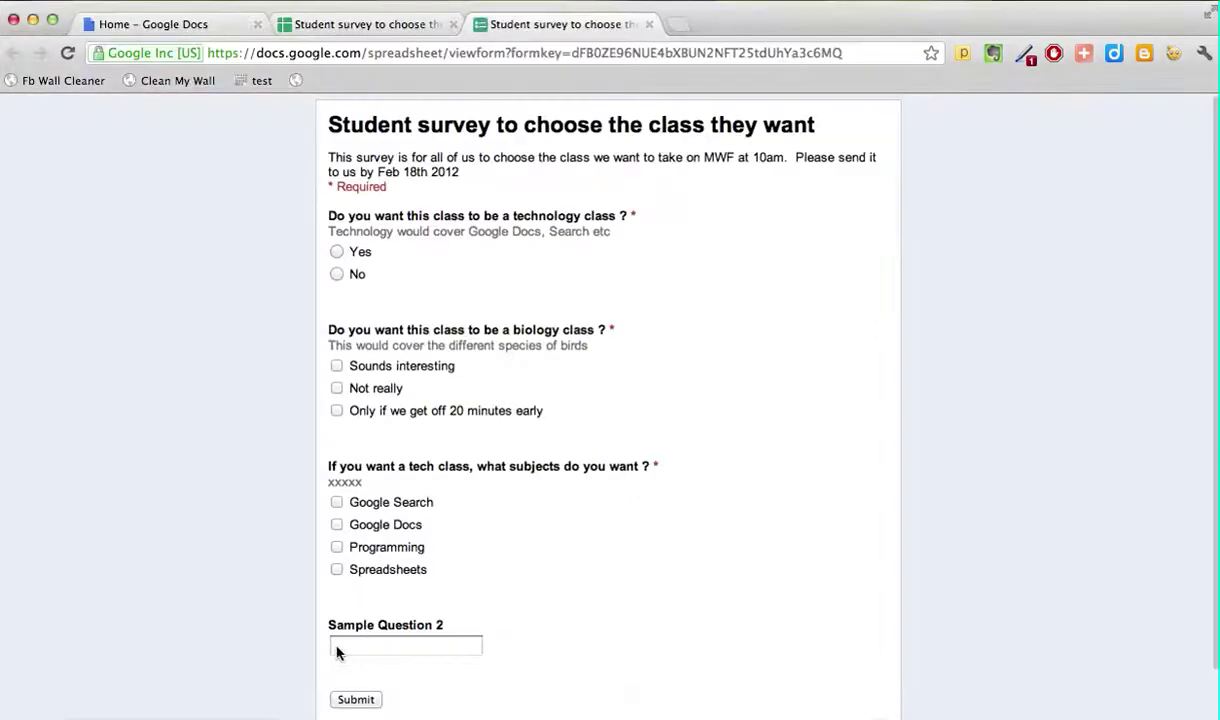